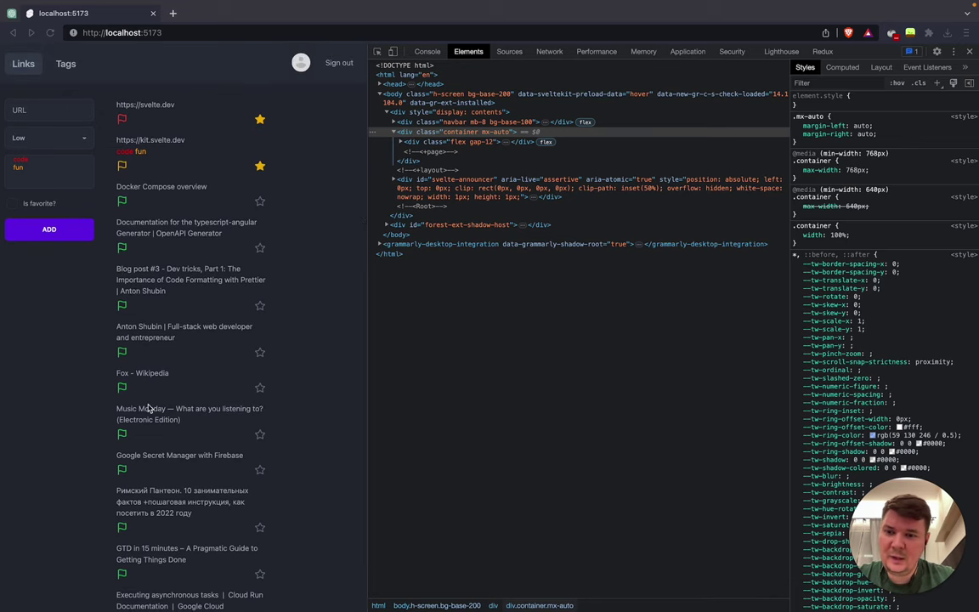
# - Switch to the GPT-4 architecture conversation in ChatGPT
pyautogui.scroll(-2, 149, 408)
pyautogui.scroll(2, 148, 408)
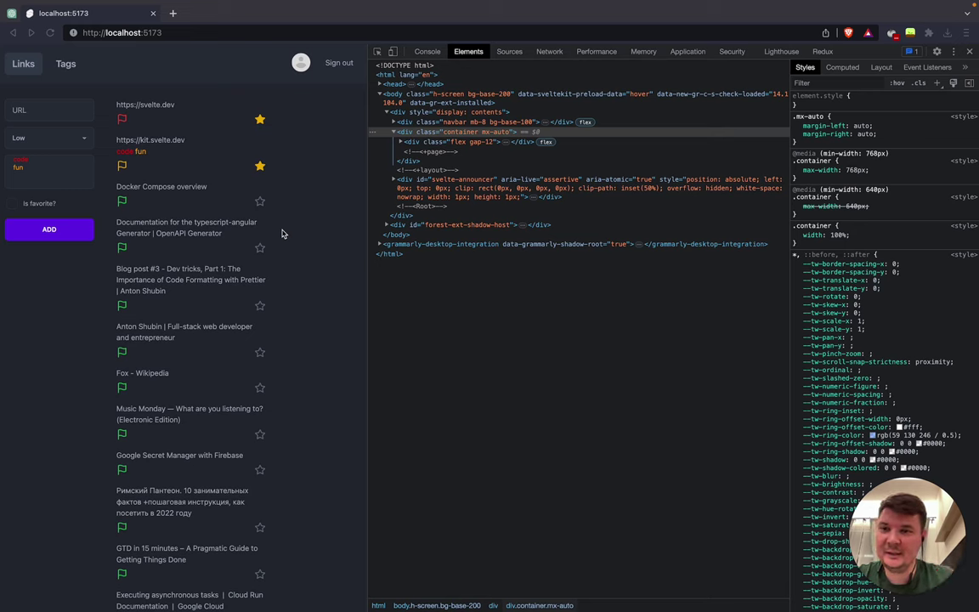
pyautogui.click(17, 16)
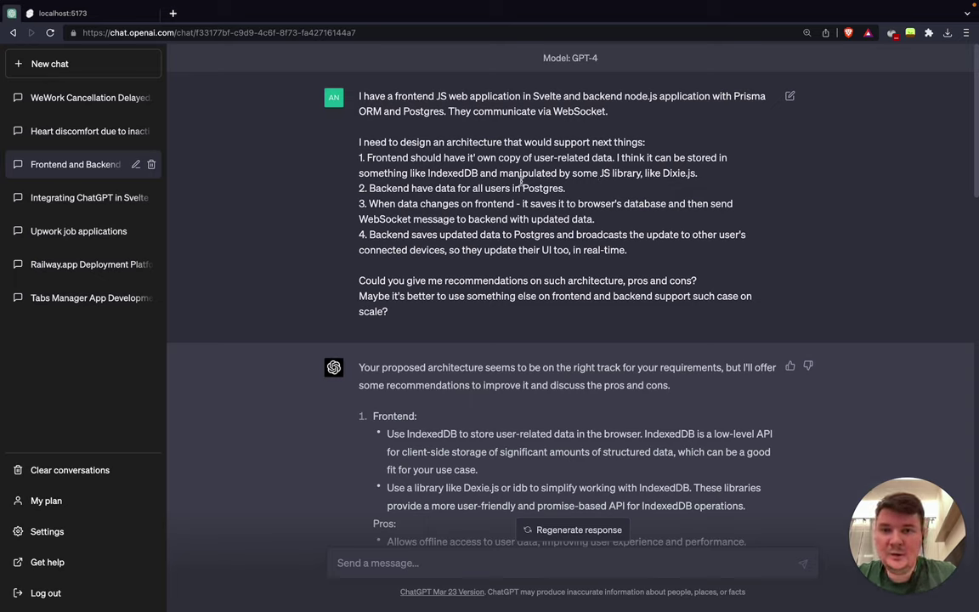
# - Highlight IndexedDB, Dixie.js and the request for recommendations with pros and cons in the question
pyautogui.doubleClick(451, 172)
pyautogui.moveTo(664, 172); pyautogui.dragTo(697, 173)
pyautogui.click(694, 173)
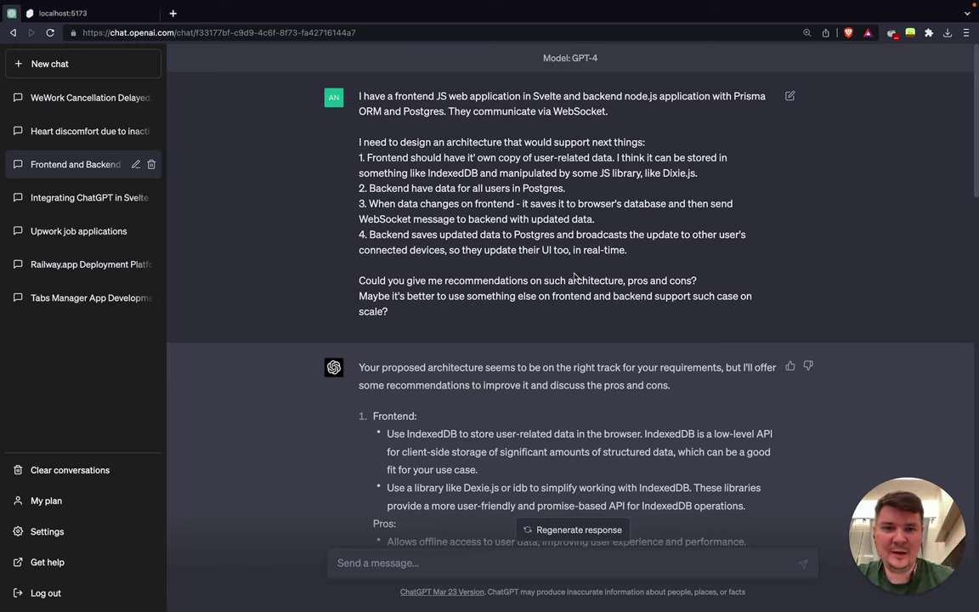
pyautogui.moveTo(439, 280); pyautogui.dragTo(695, 282)
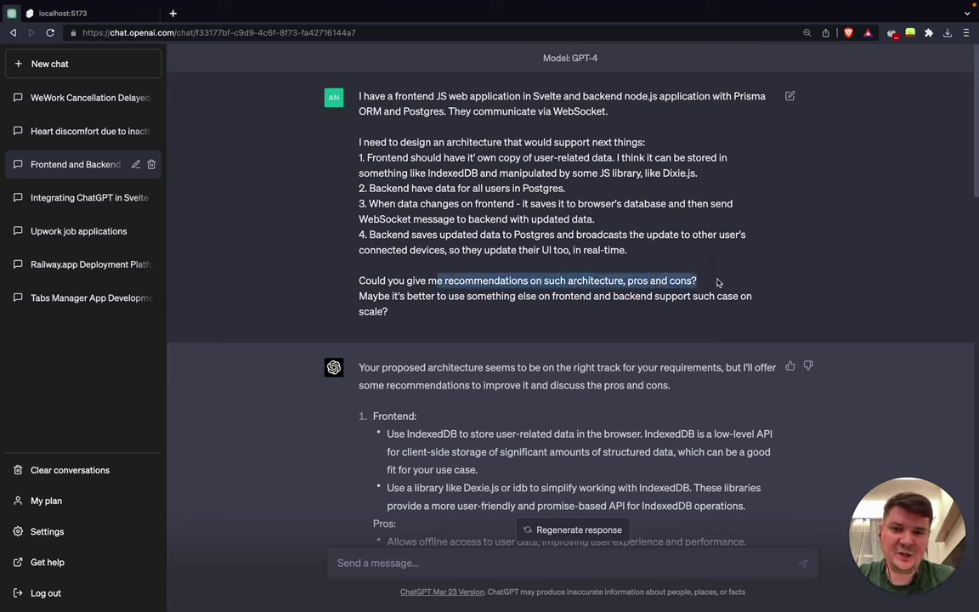
pyautogui.click(717, 283)
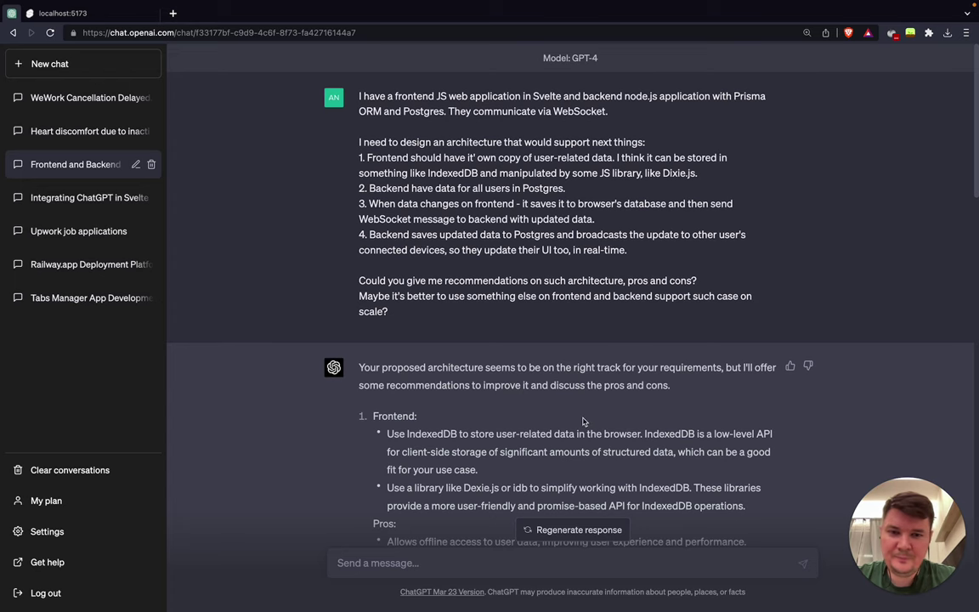
pyautogui.scroll(-5, 583, 421)
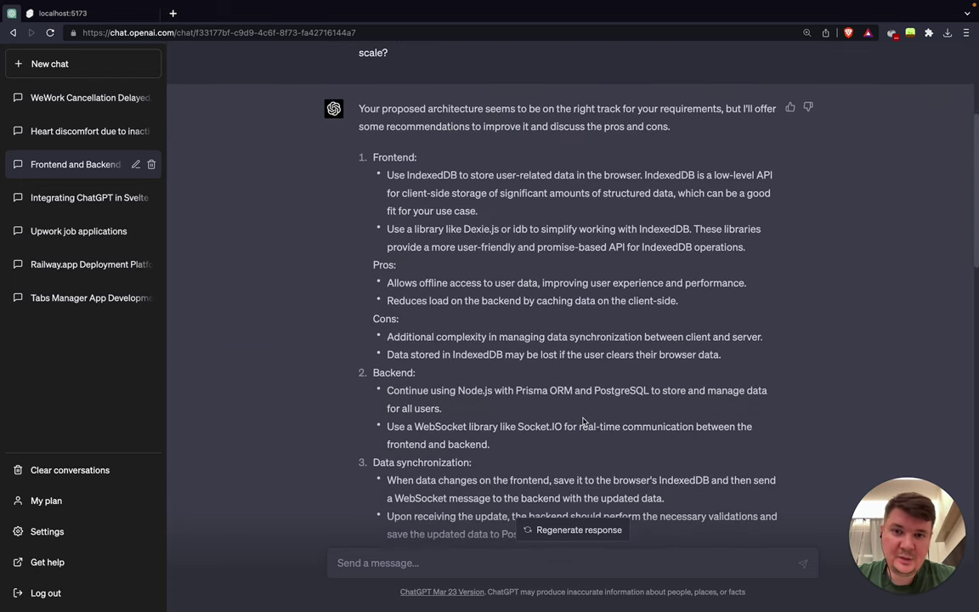
pyautogui.scroll(-1, 583, 421)
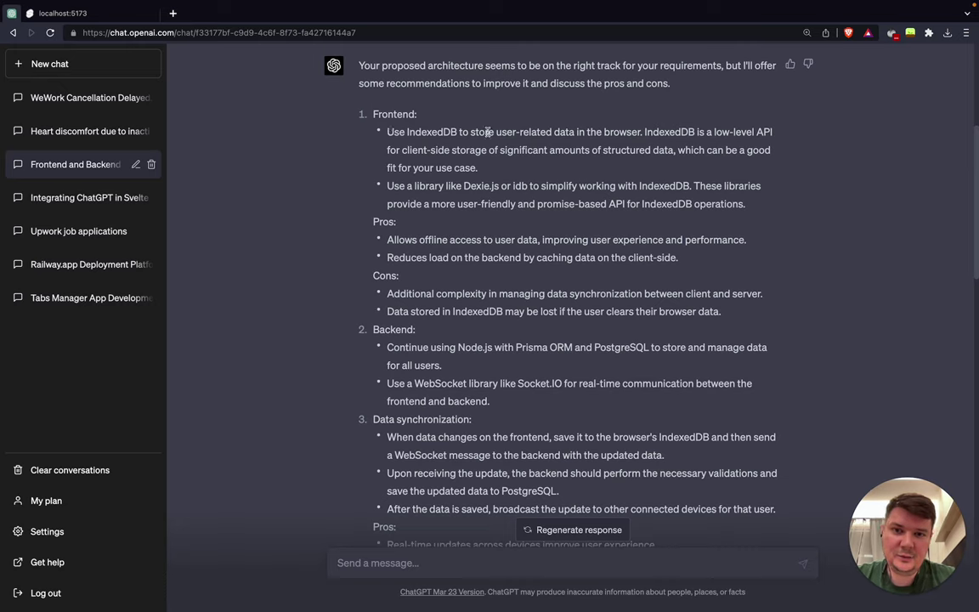
pyautogui.moveTo(464, 185); pyautogui.dragTo(617, 185)
pyautogui.click(625, 186)
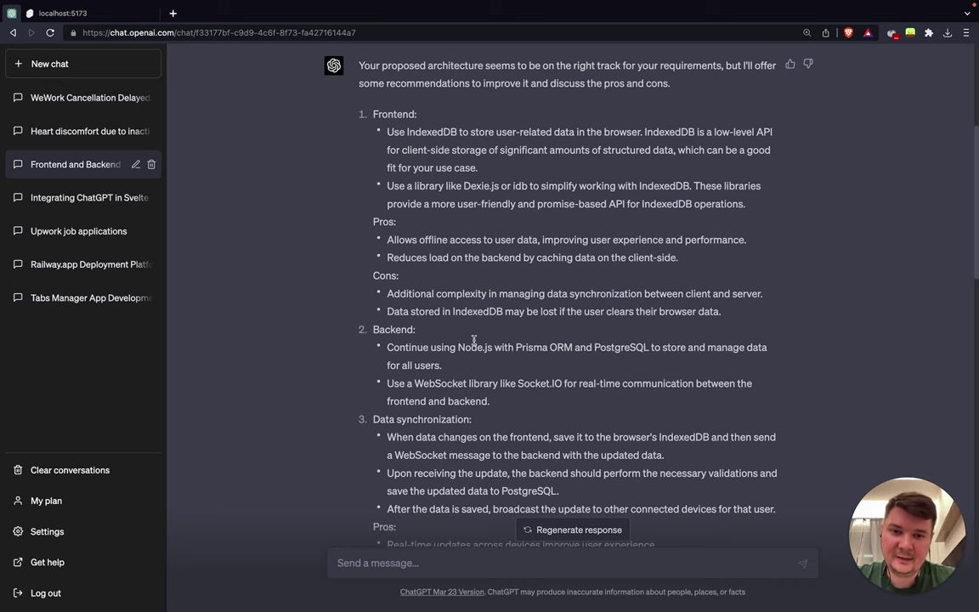
pyautogui.scroll(-2, 473, 340)
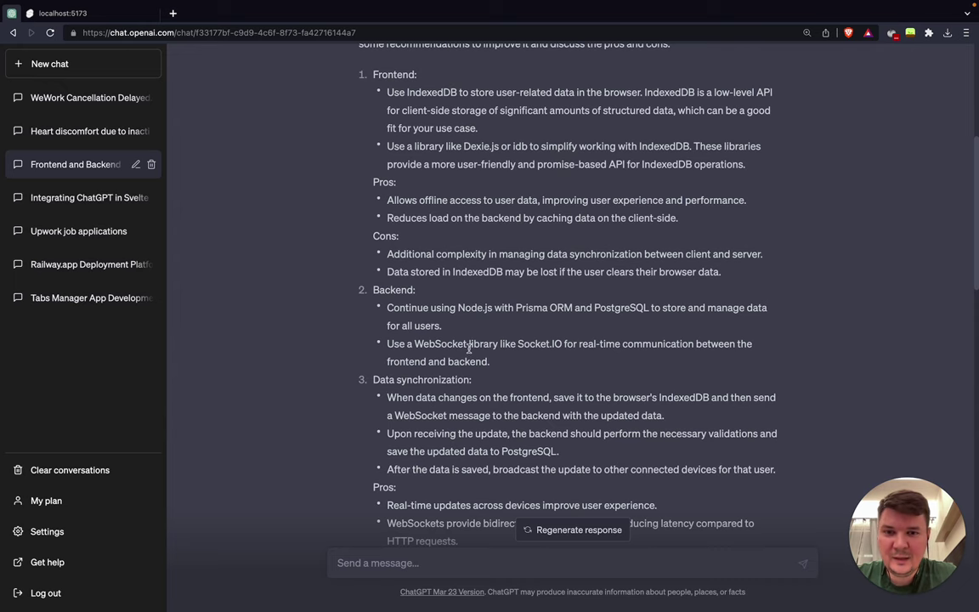
pyautogui.scroll(-1, 471, 344)
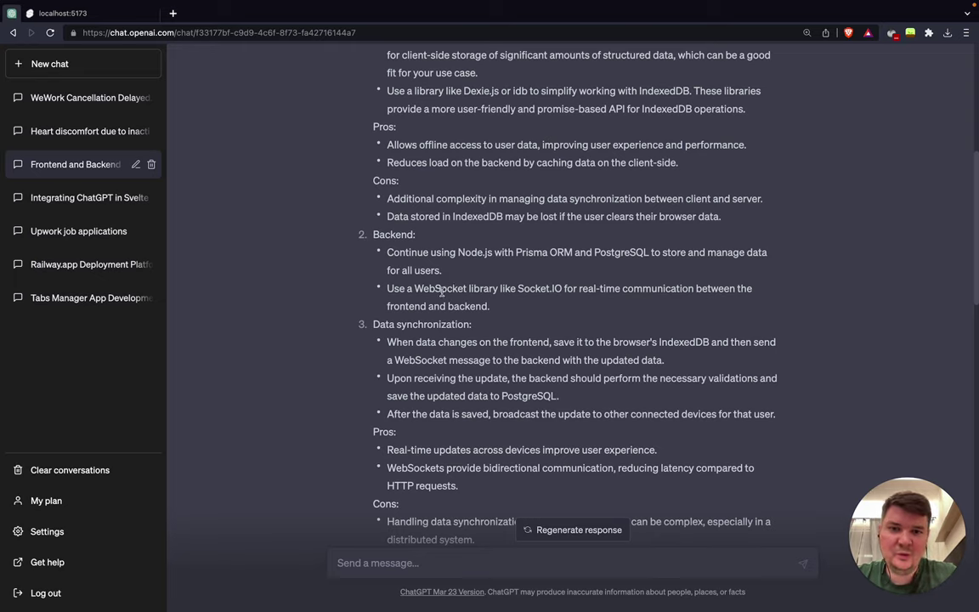
pyautogui.moveTo(518, 289); pyautogui.dragTo(563, 285)
pyautogui.click(562, 286)
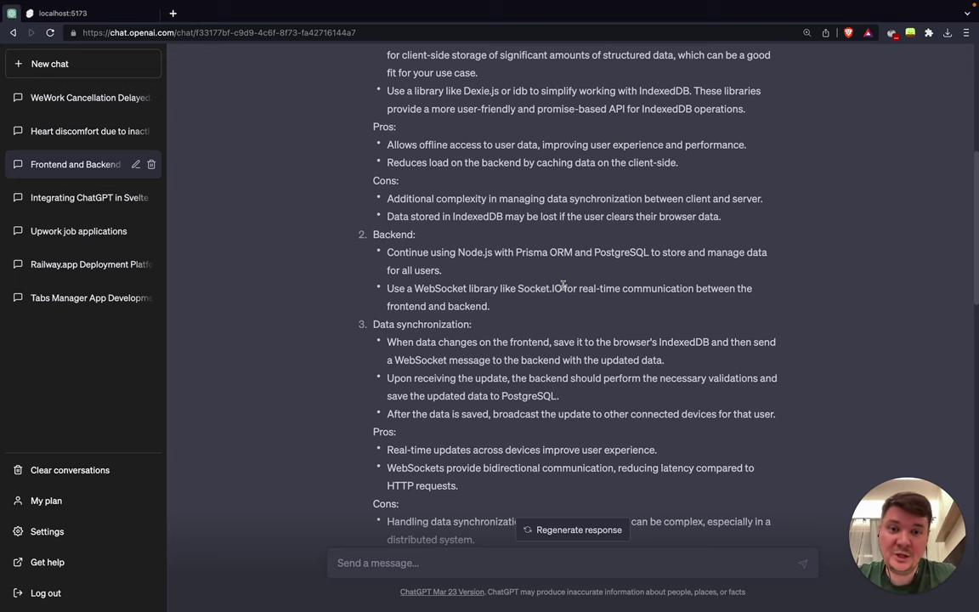
pyautogui.scroll(5, 562, 286)
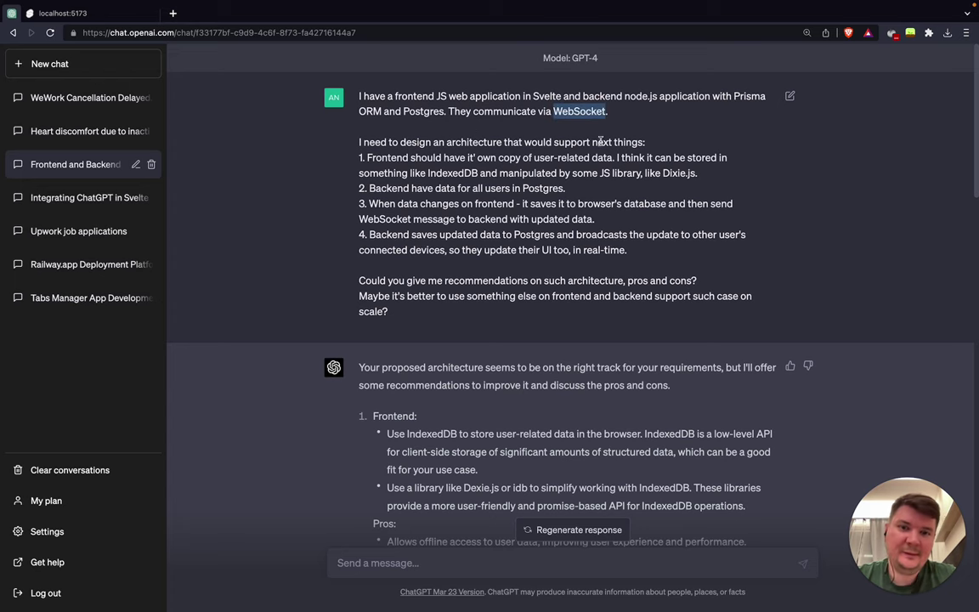
pyautogui.scroll(-5, 621, 262)
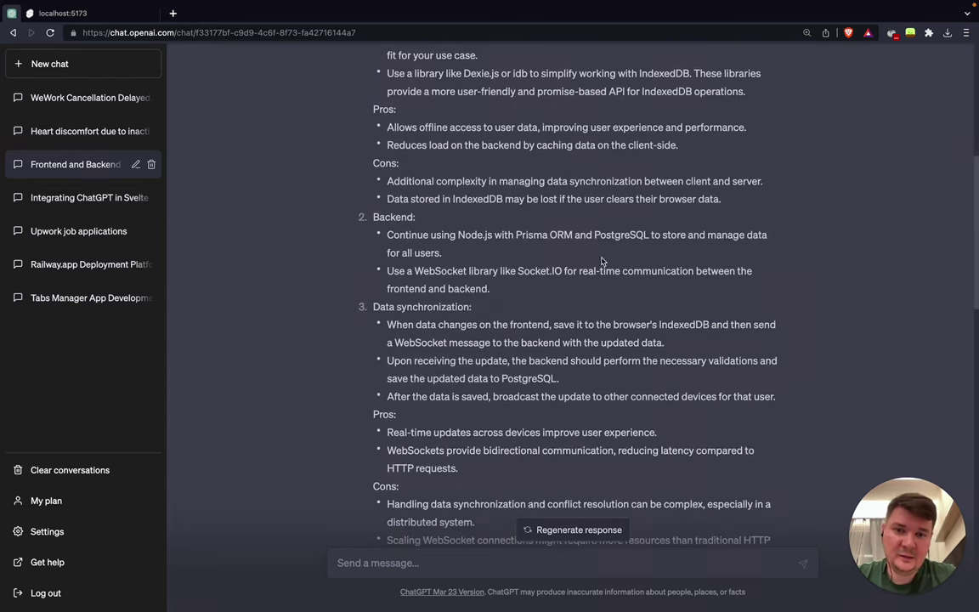
pyautogui.moveTo(518, 270); pyautogui.dragTo(561, 270)
pyautogui.click(530, 319)
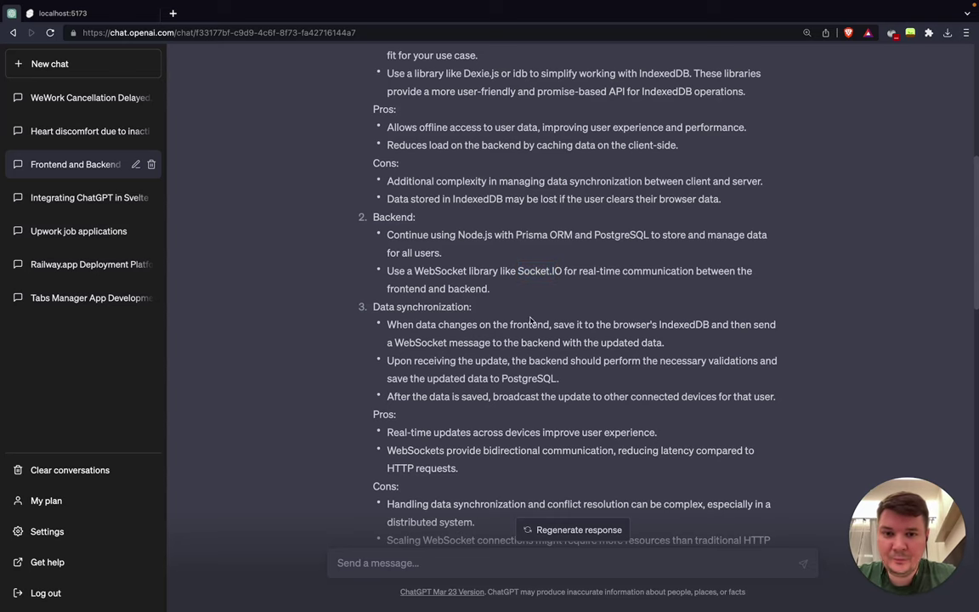
pyautogui.scroll(-2, 530, 320)
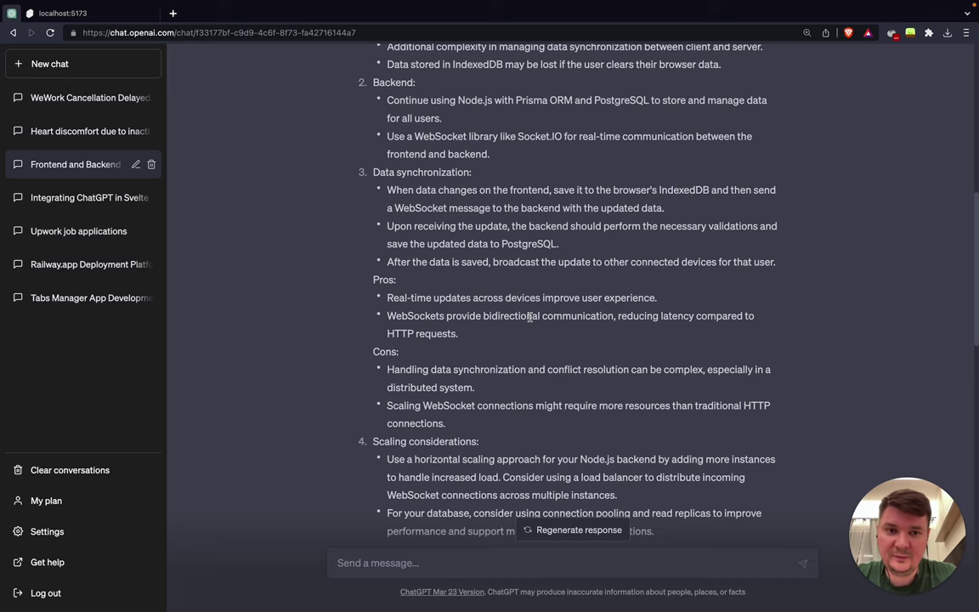
# - Scroll to the end of the answer and highlight the con about WebSocket scaling resources
pyautogui.scroll(-1, 529, 316)
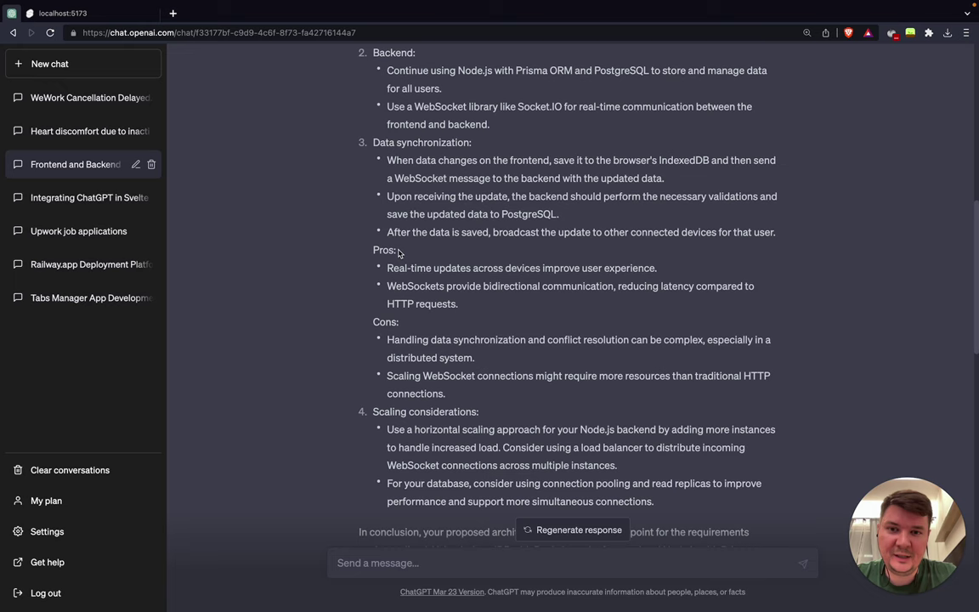
pyautogui.scroll(-1, 344, 265)
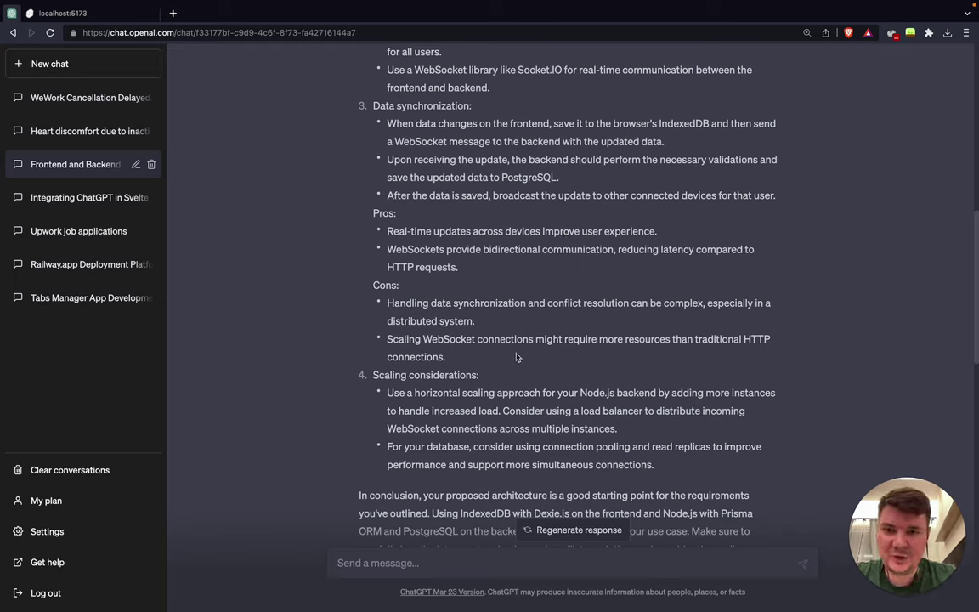
pyautogui.scroll(-1, 516, 357)
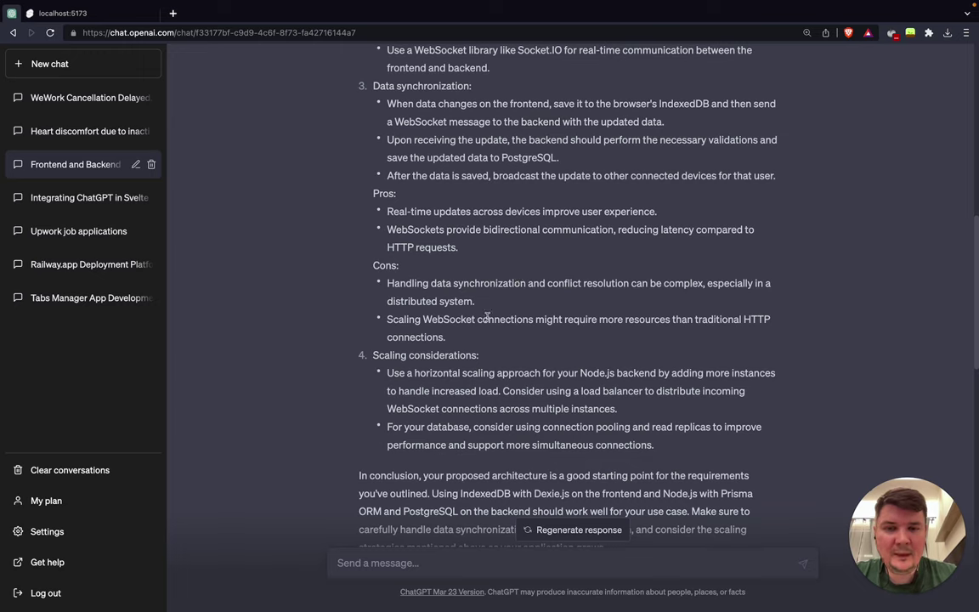
pyautogui.moveTo(423, 320); pyautogui.dragTo(685, 324)
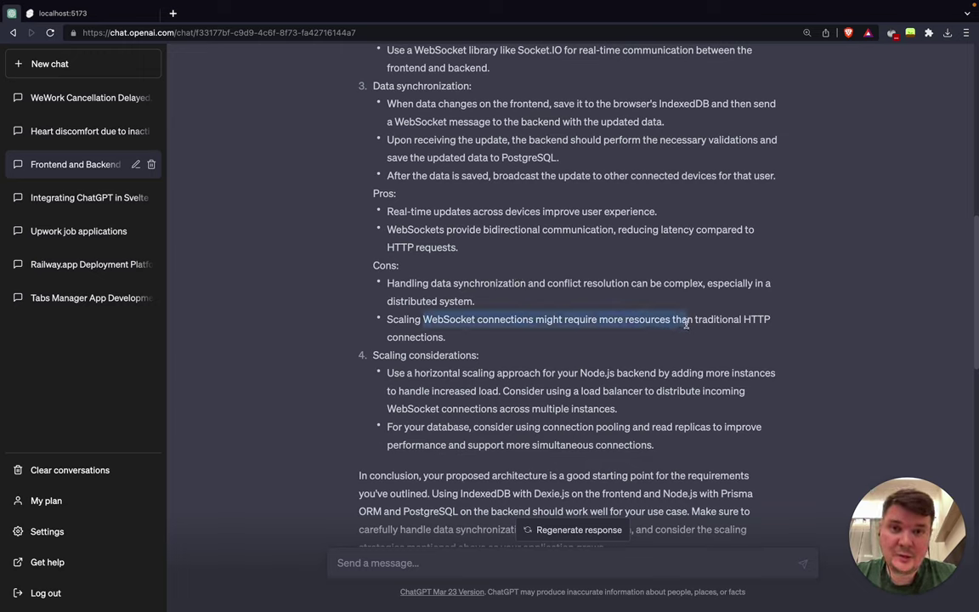
pyautogui.click(686, 323)
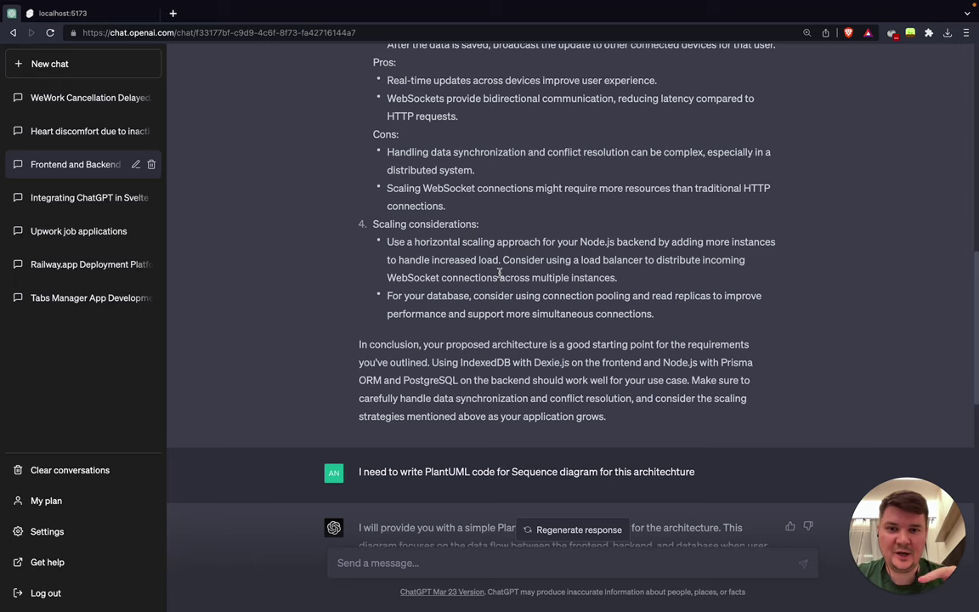
pyautogui.scroll(-2, 441, 357)
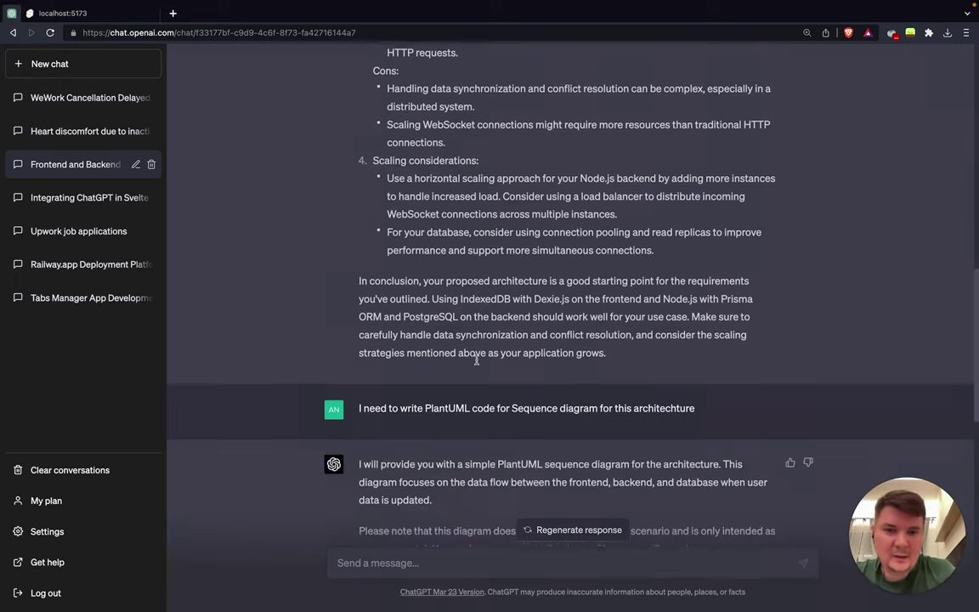
pyautogui.moveTo(345, 267); pyautogui.dragTo(613, 349)
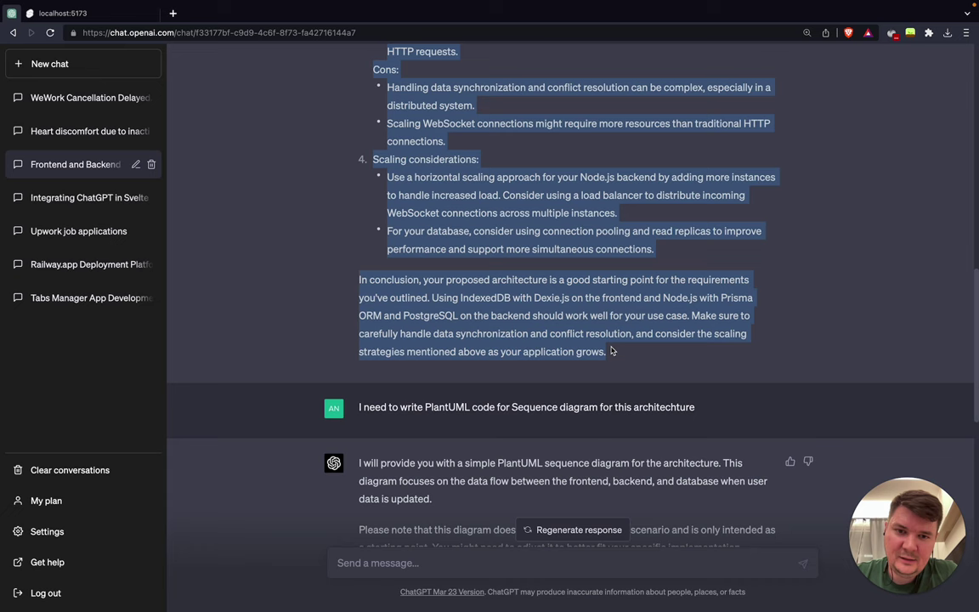
pyautogui.click(612, 350)
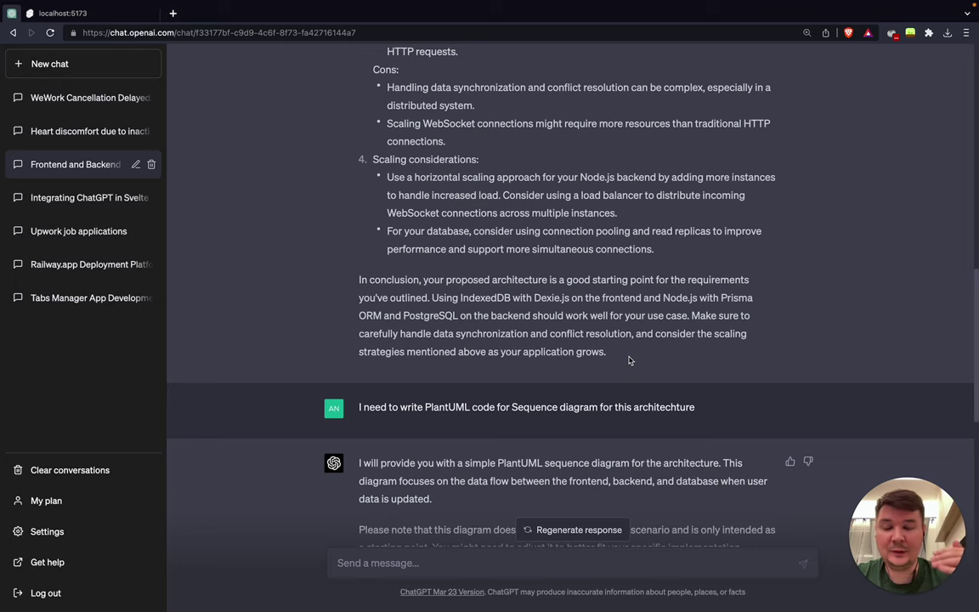
pyautogui.scroll(-3, 629, 360)
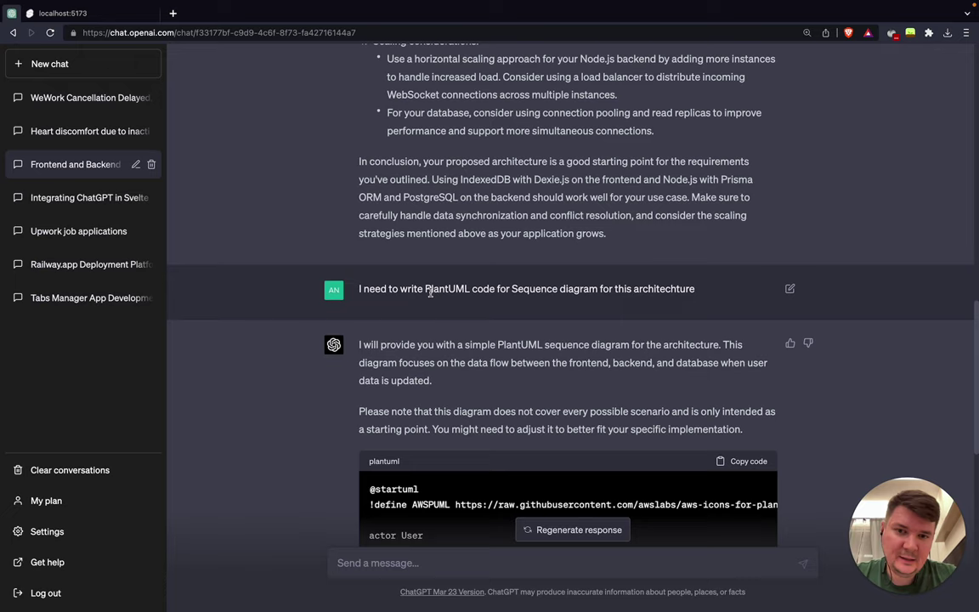
pyautogui.moveTo(424, 289); pyautogui.dragTo(468, 291)
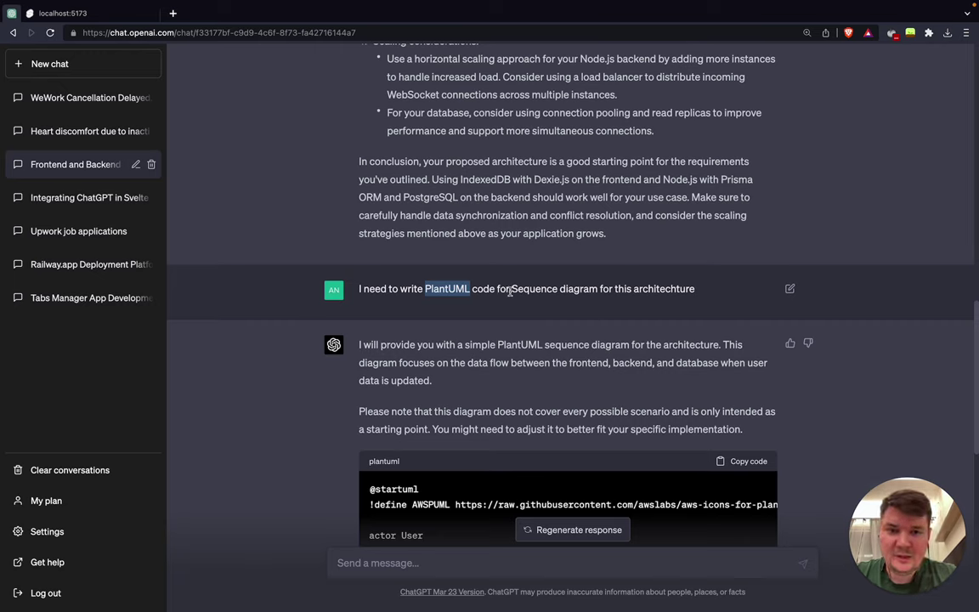
pyautogui.moveTo(511, 289); pyautogui.dragTo(600, 290)
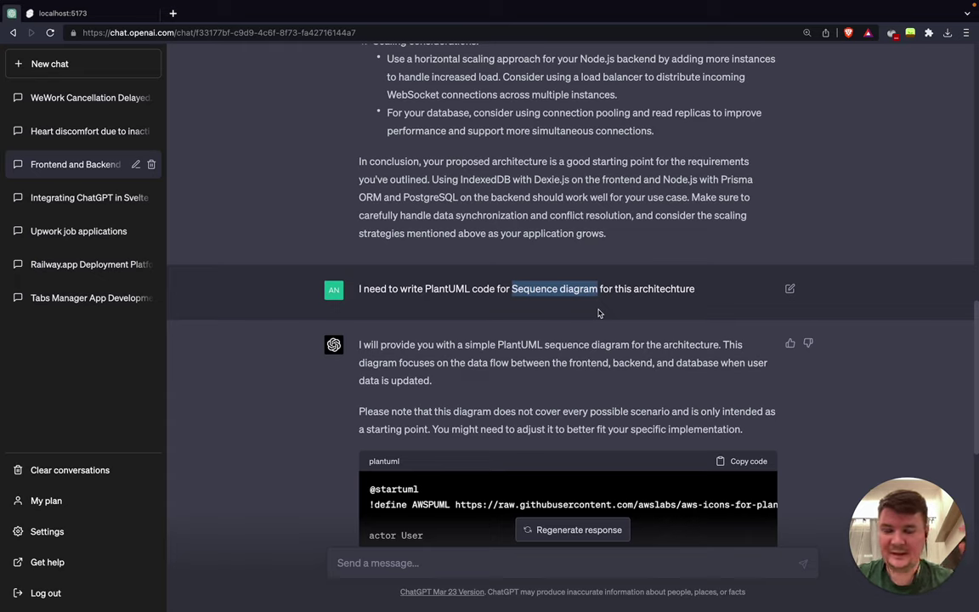
pyautogui.doubleClick(447, 289)
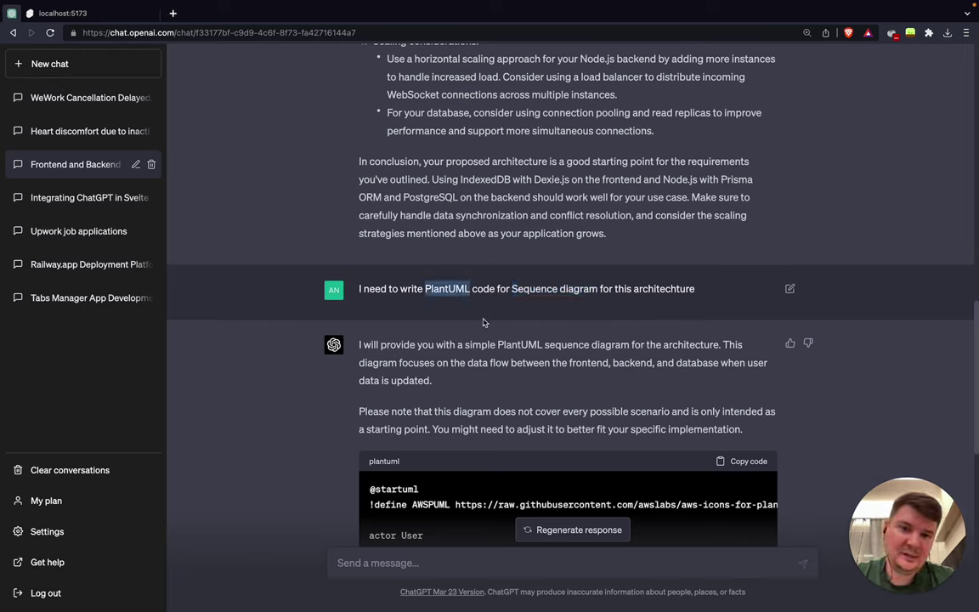
pyautogui.click(483, 322)
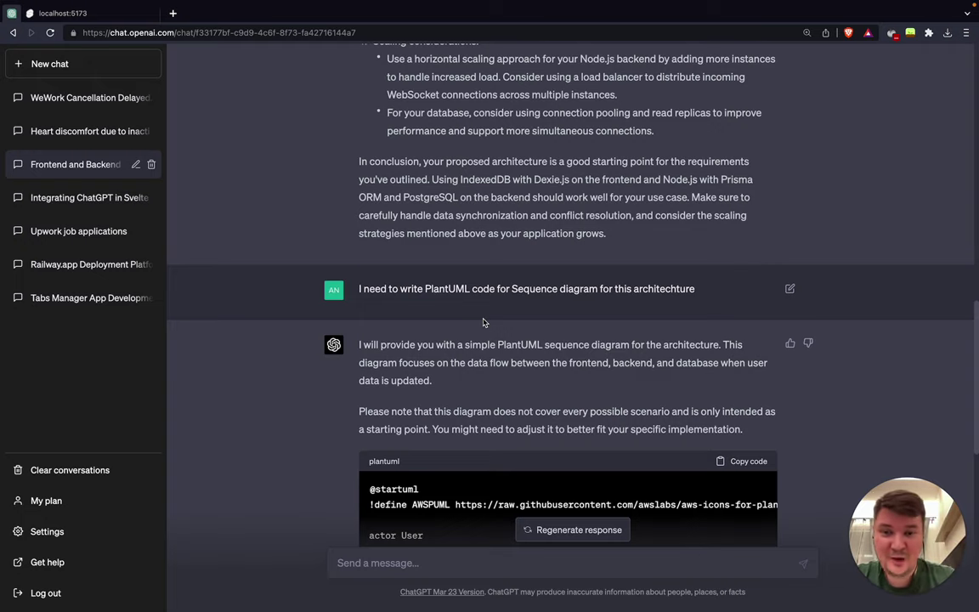
pyautogui.scroll(-3, 476, 362)
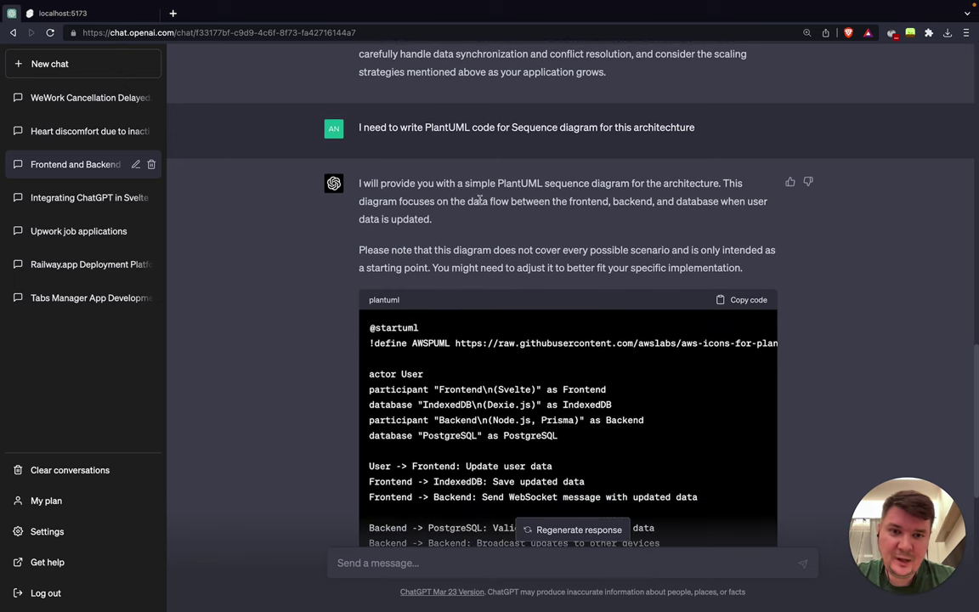
pyautogui.scroll(-2, 399, 268)
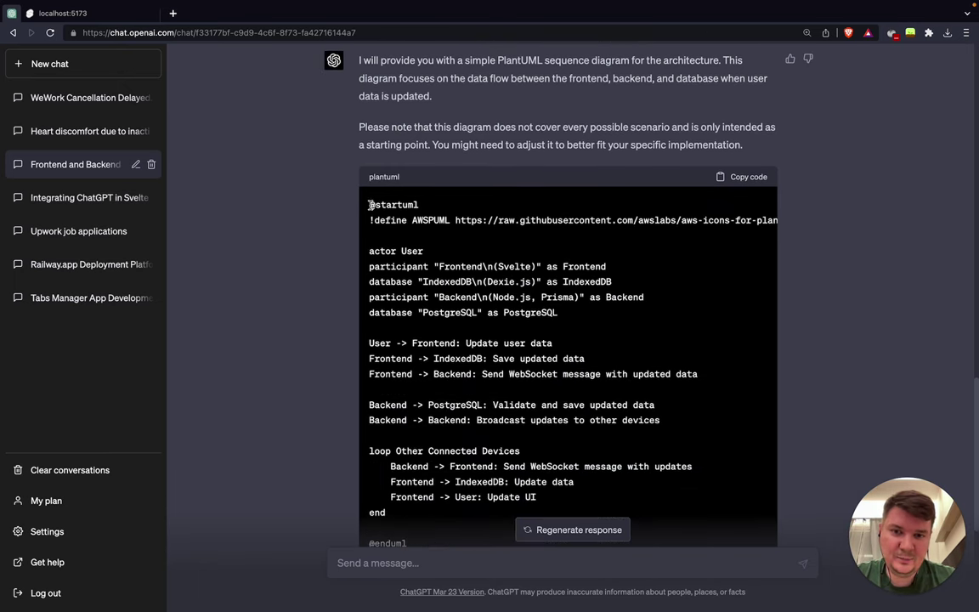
pyautogui.moveTo(371, 205); pyautogui.dragTo(383, 447)
pyautogui.scroll(-2, 404, 429)
pyautogui.click(455, 280)
pyautogui.scroll(3, 457, 273)
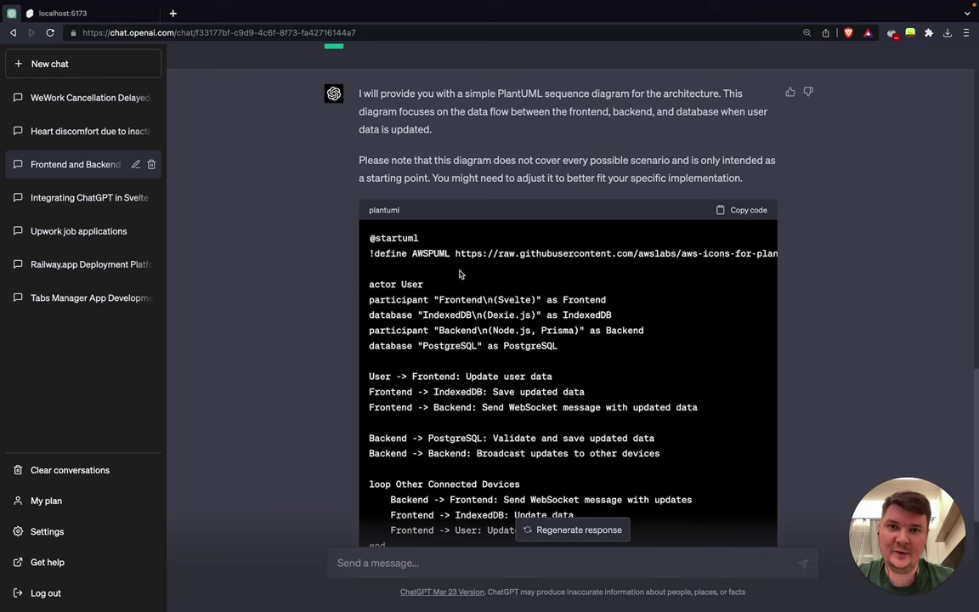
pyautogui.scroll(-2, 459, 288)
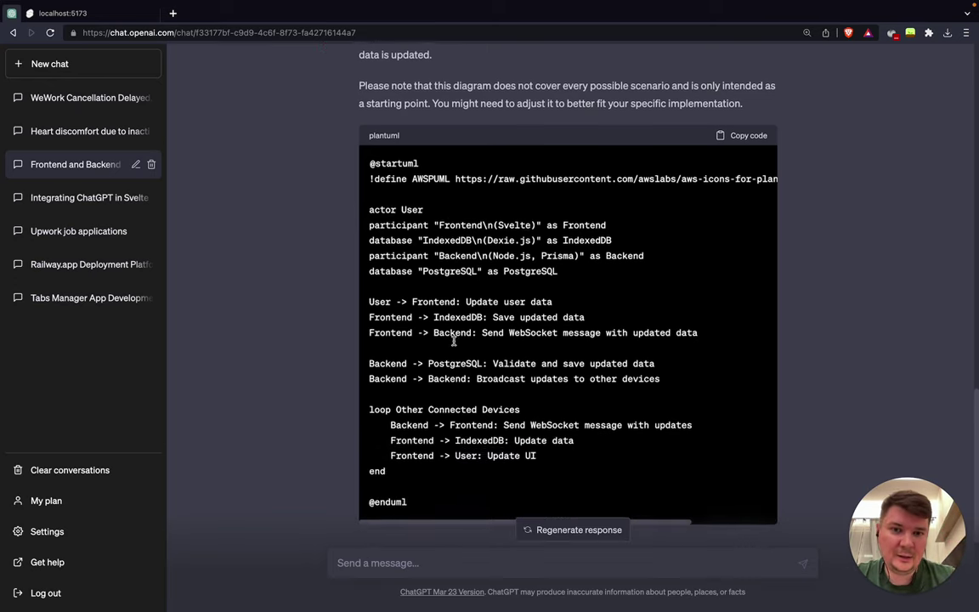
pyautogui.click(741, 134)
pyautogui.scroll(4, 462, 391)
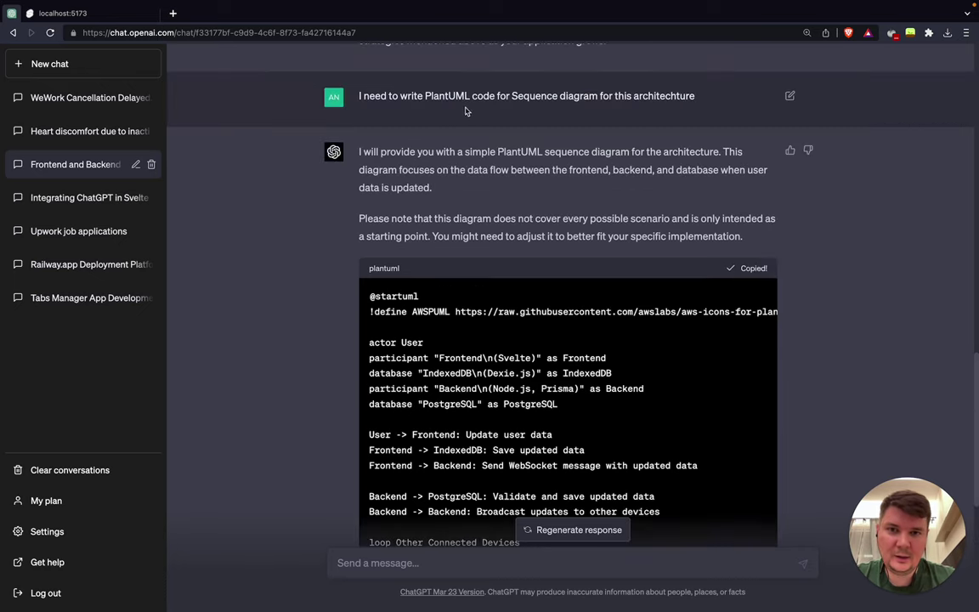
pyautogui.doubleClick(447, 95)
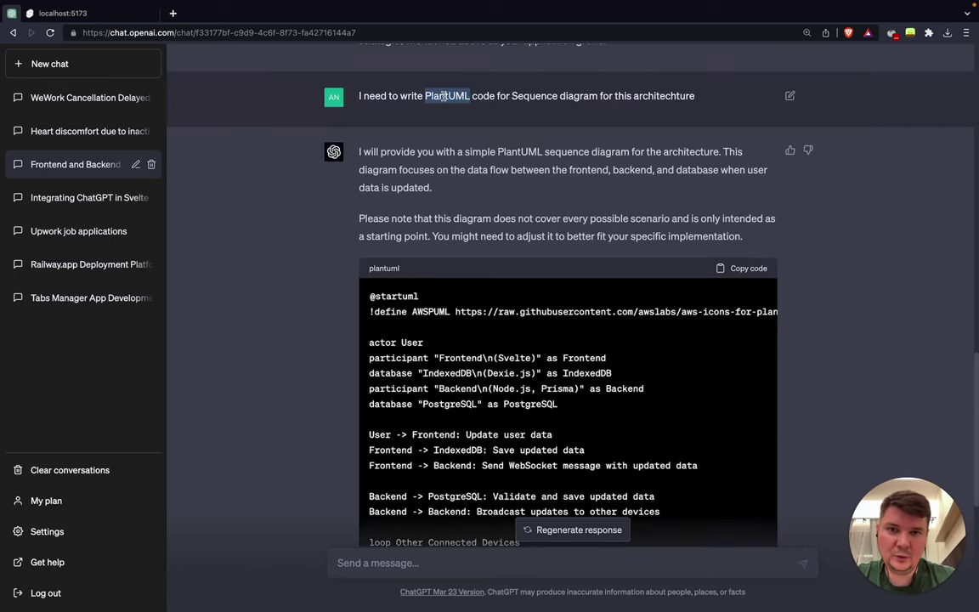
# - Load plantuml.com in a new Brave tab from the 'plantuml' address-bar suggestion
pyautogui.click(173, 12)
pyautogui.write('здф')
pyautogui.press('BackSpace')
pyautogui.press('BackSpace')
pyautogui.press('BackSpace')
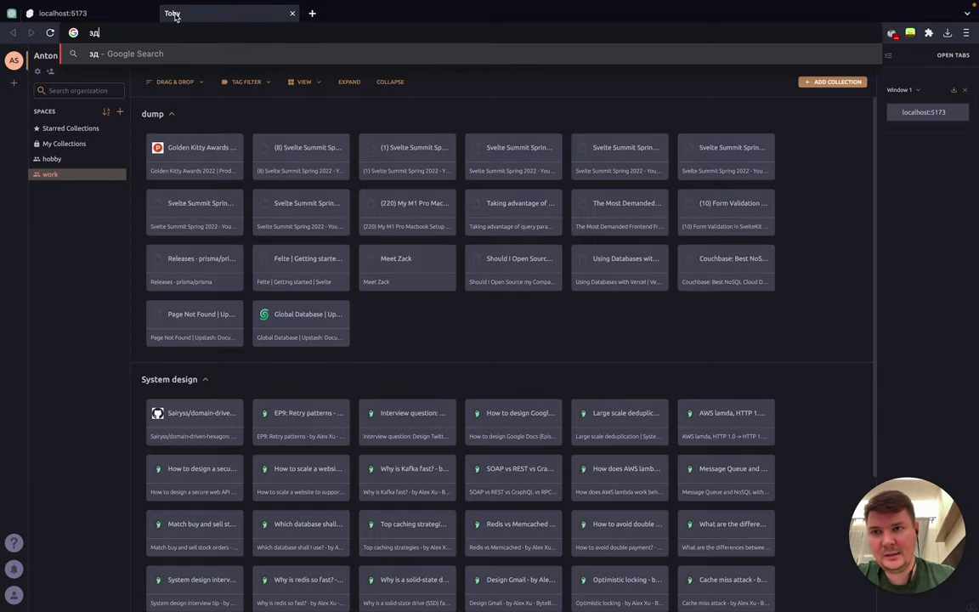
pyautogui.write('platn')
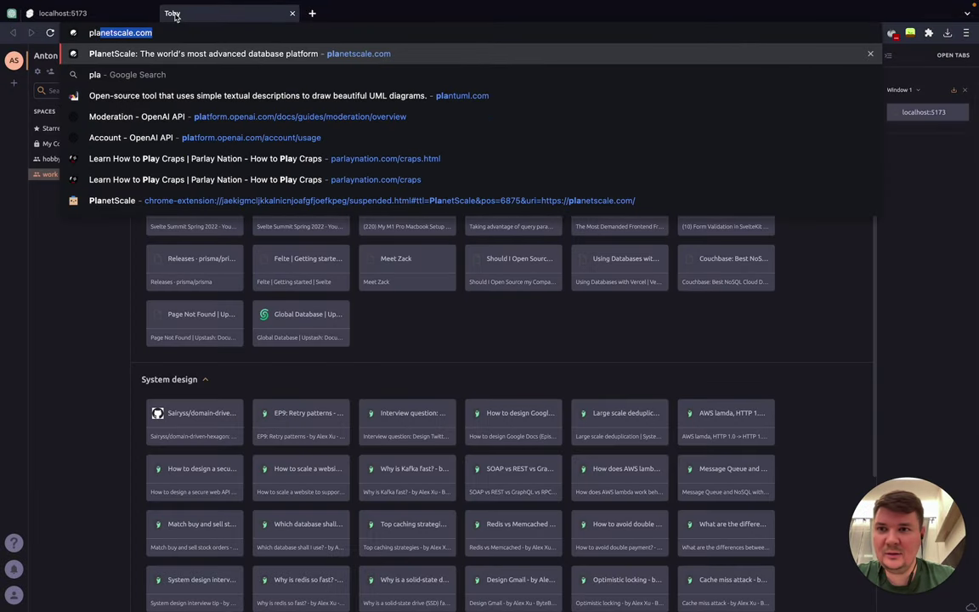
pyautogui.press('BackSpace')
pyautogui.press('BackSpace')
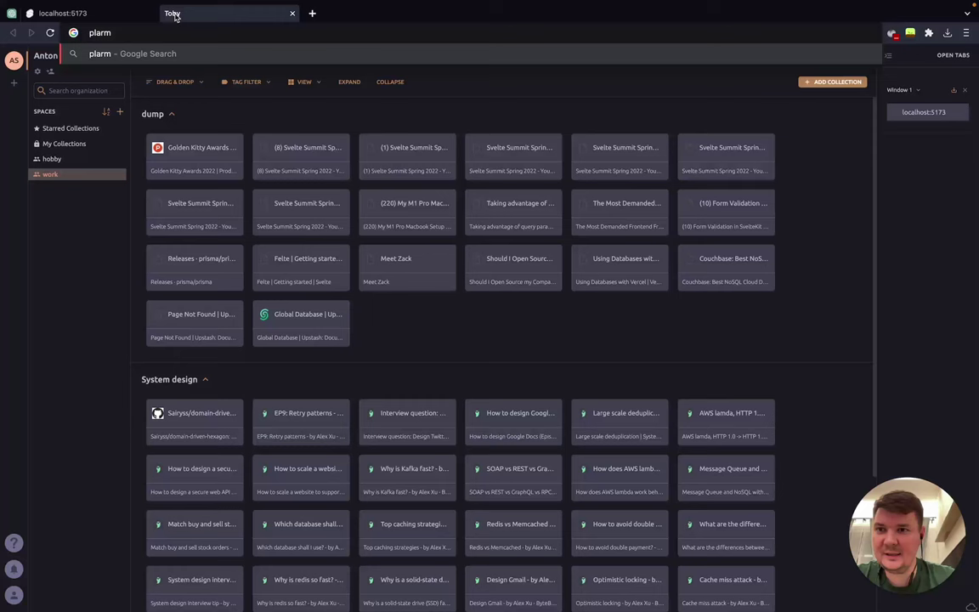
pyautogui.write('nt')
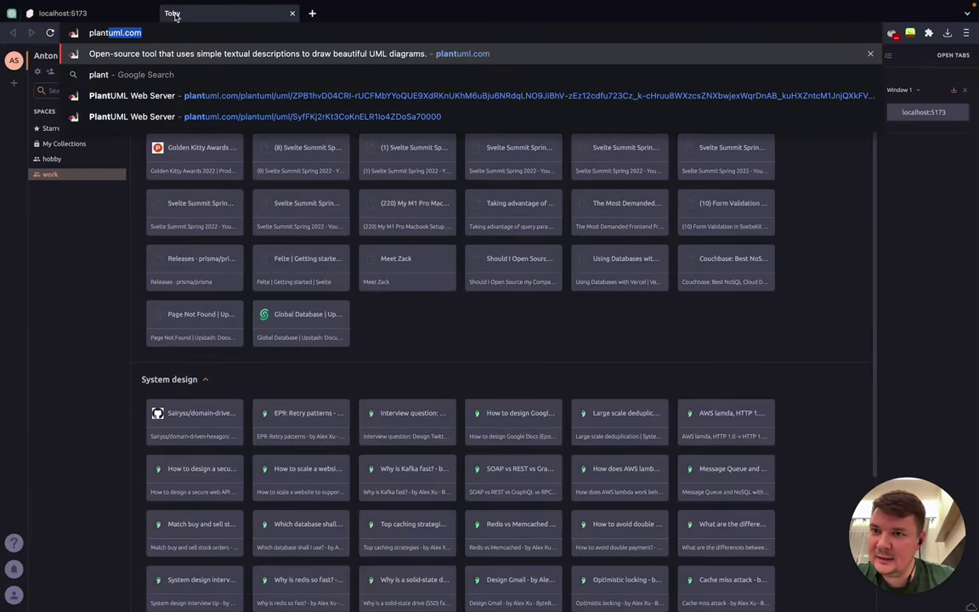
pyautogui.press('Return')
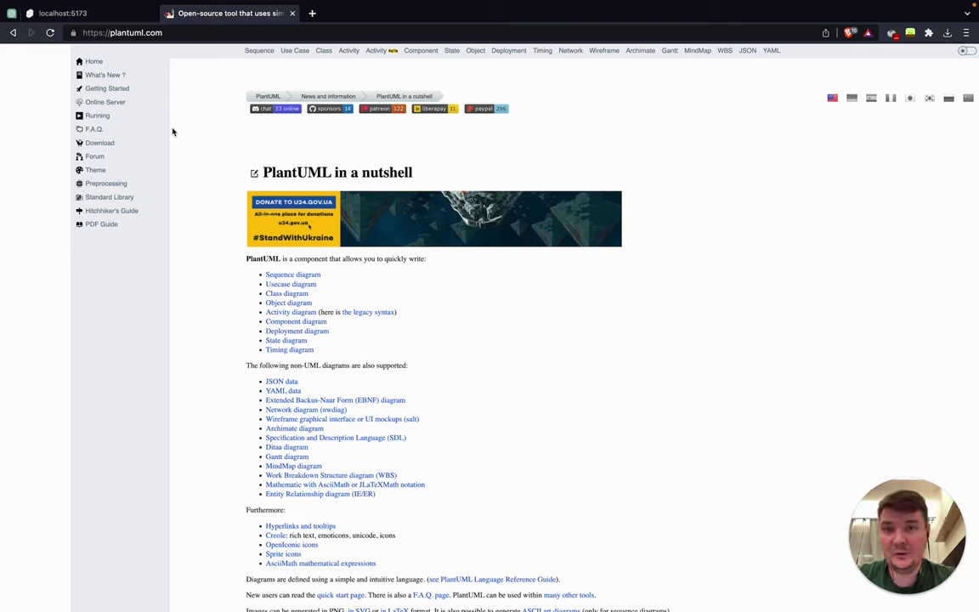
# - Replace the sample source in the PlantUML online editor with the copied code and submit it
pyautogui.click(93, 102)
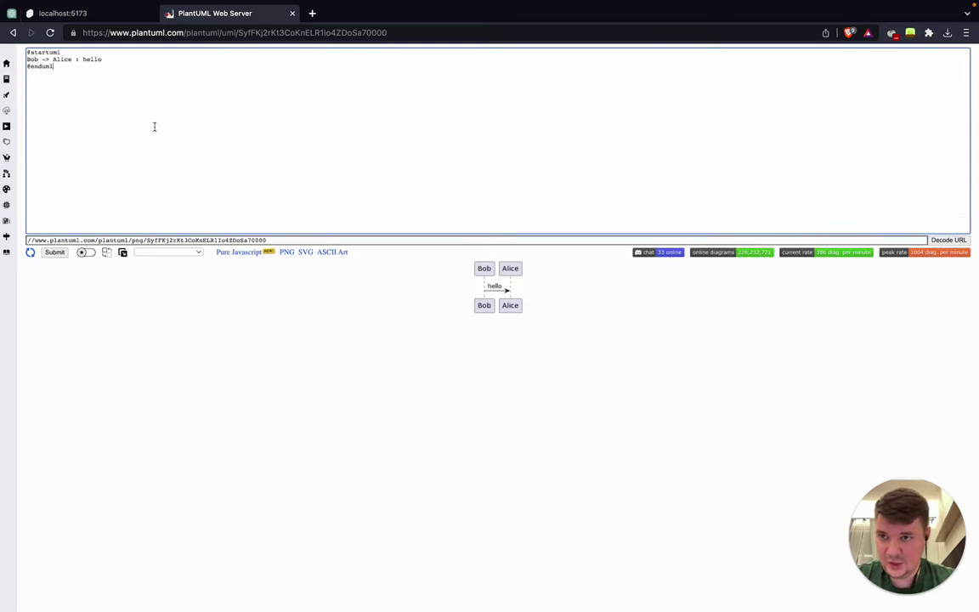
pyautogui.press('super+a')
pyautogui.press('super+v')
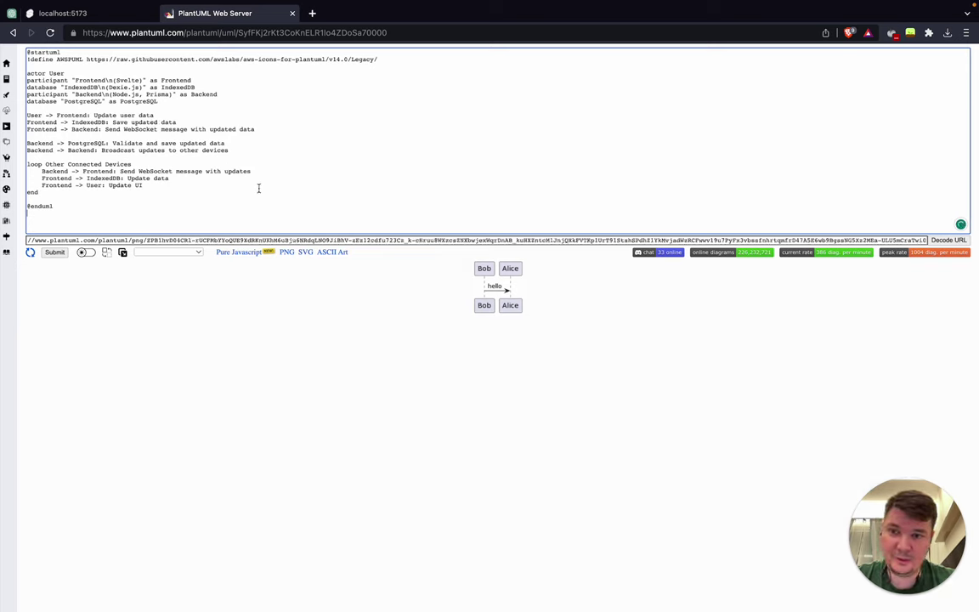
pyautogui.click(55, 251)
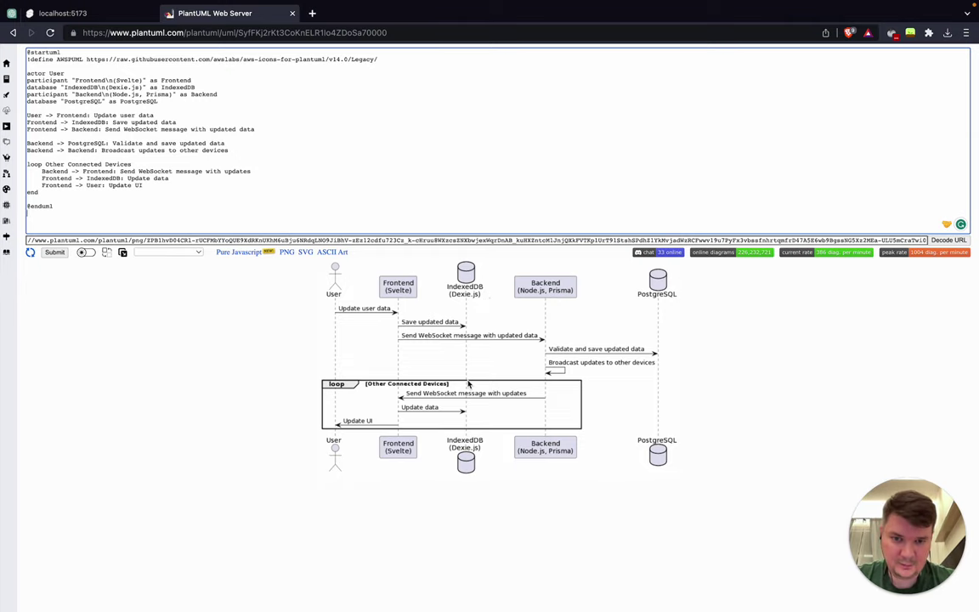
# - Zoom in on the rendered diagram to read the User, Svelte, Dexie.js, Node.js and PostgreSQL messages
pyautogui.scroll(5, 467, 384)
pyautogui.scroll(-1, 467, 385)
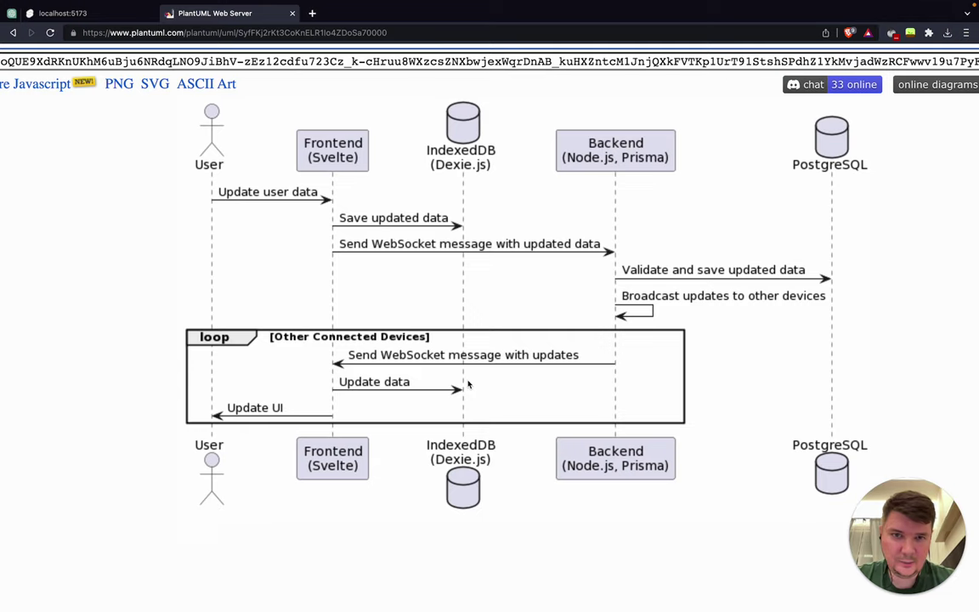
pyautogui.scroll(5, 467, 384)
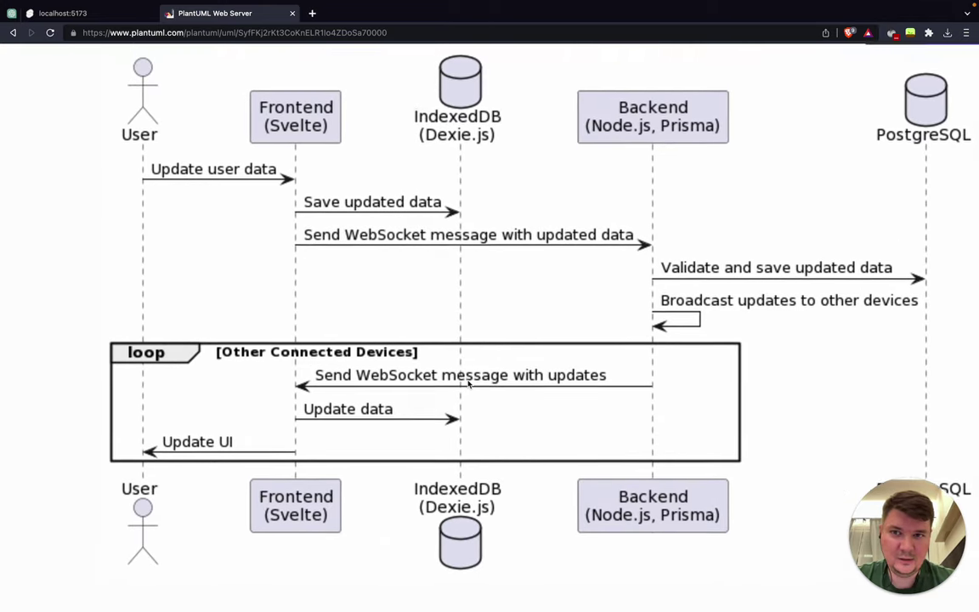
pyautogui.hscroll(3, 468, 384)
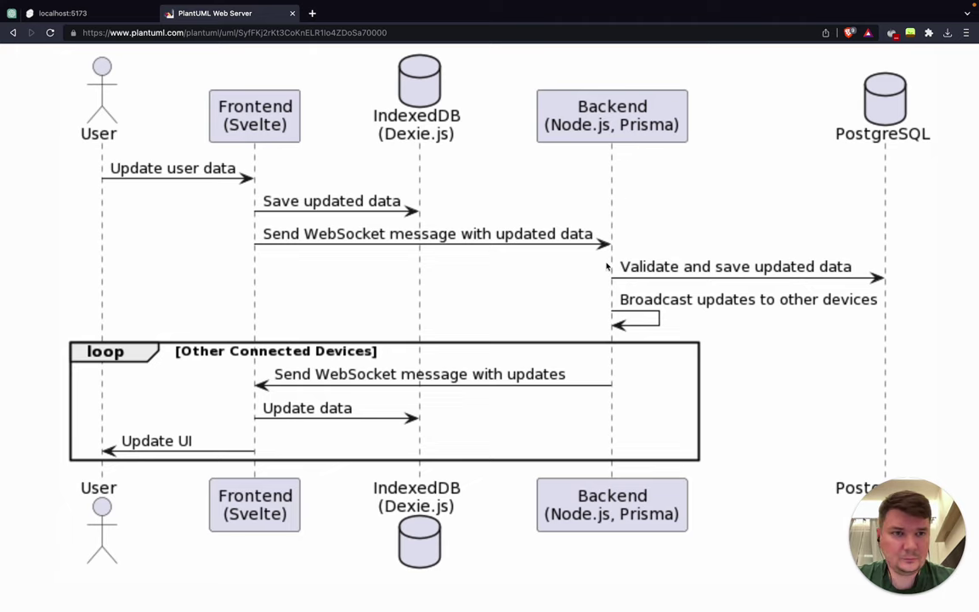
pyautogui.hscroll(2, 607, 267)
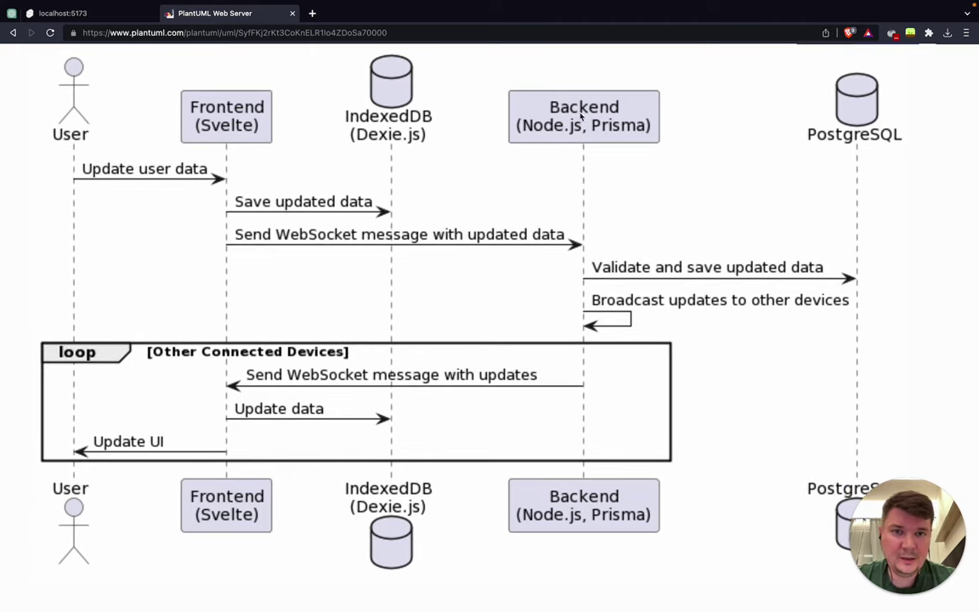
pyautogui.hscroll(3, 622, 242)
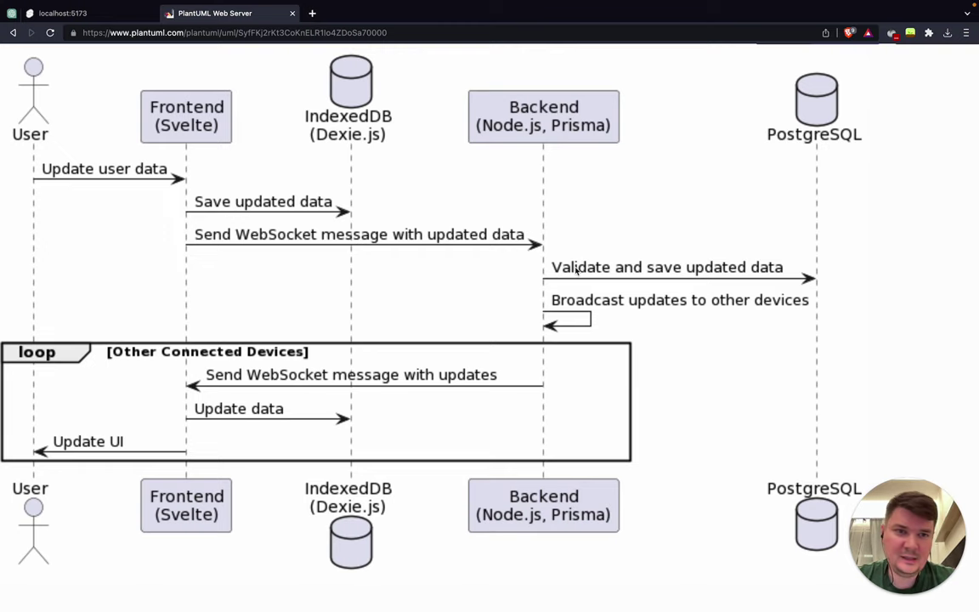
pyautogui.hscroll(1, 555, 268)
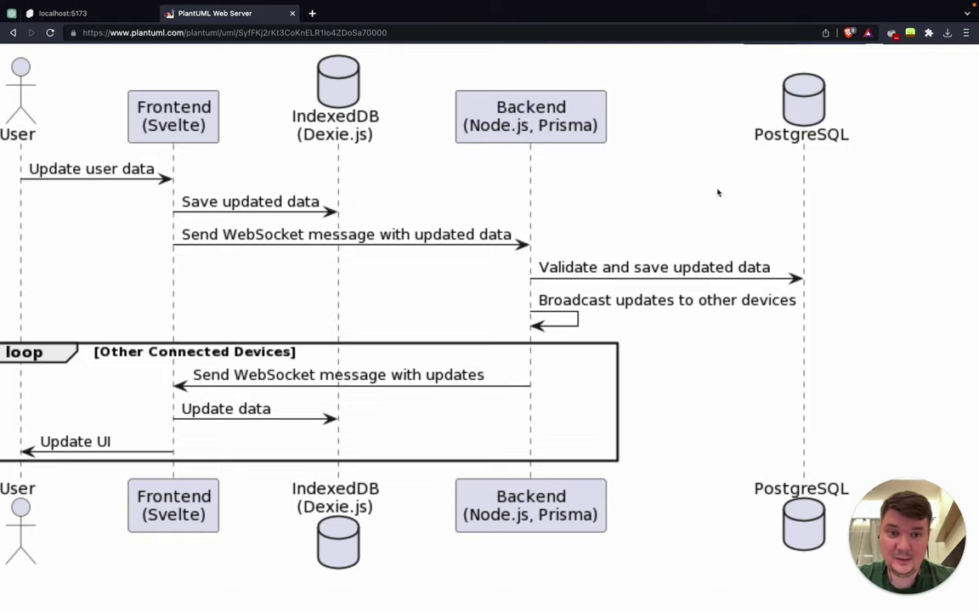
pyautogui.hscroll(-3, 620, 300)
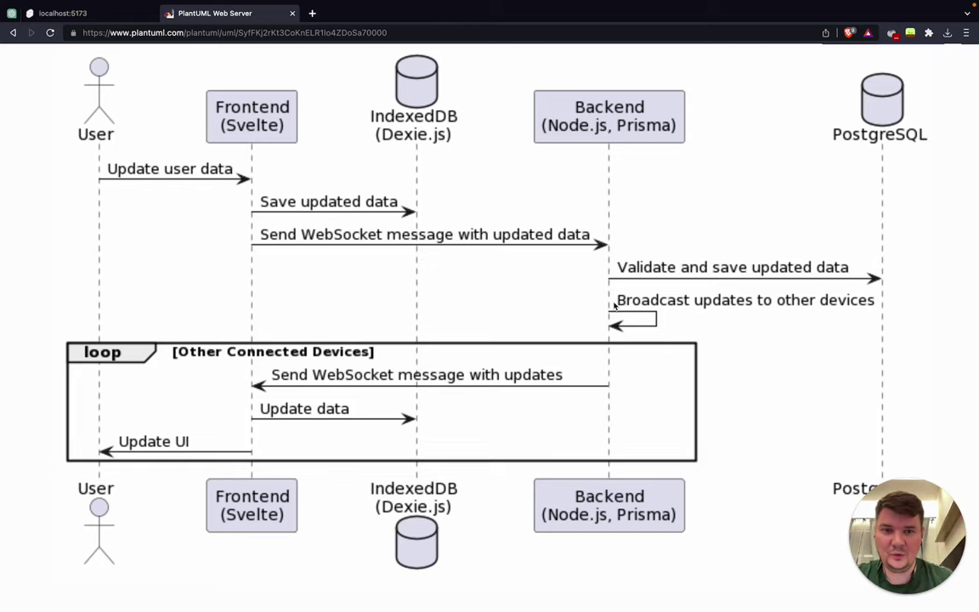
pyautogui.hscroll(-2, 603, 358)
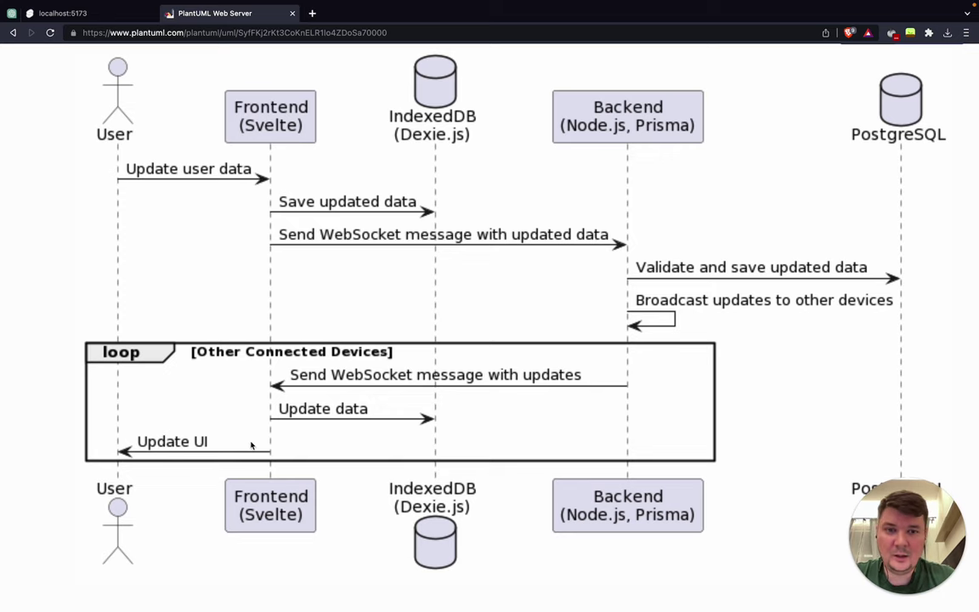
pyautogui.hotkey('ctrl', '0')
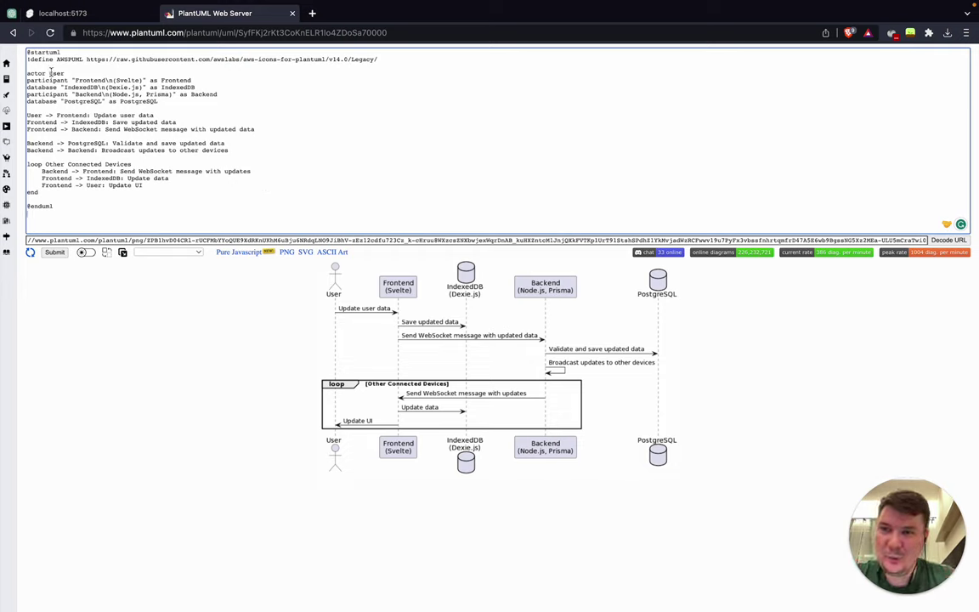
pyautogui.moveTo(53, 206); pyautogui.dragTo(27, 71)
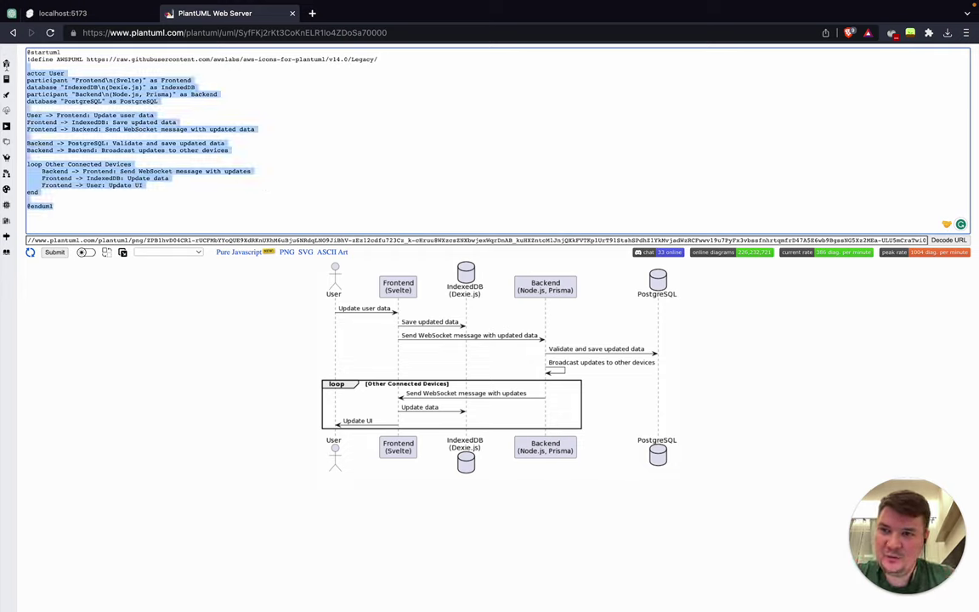
pyautogui.click(165, 188)
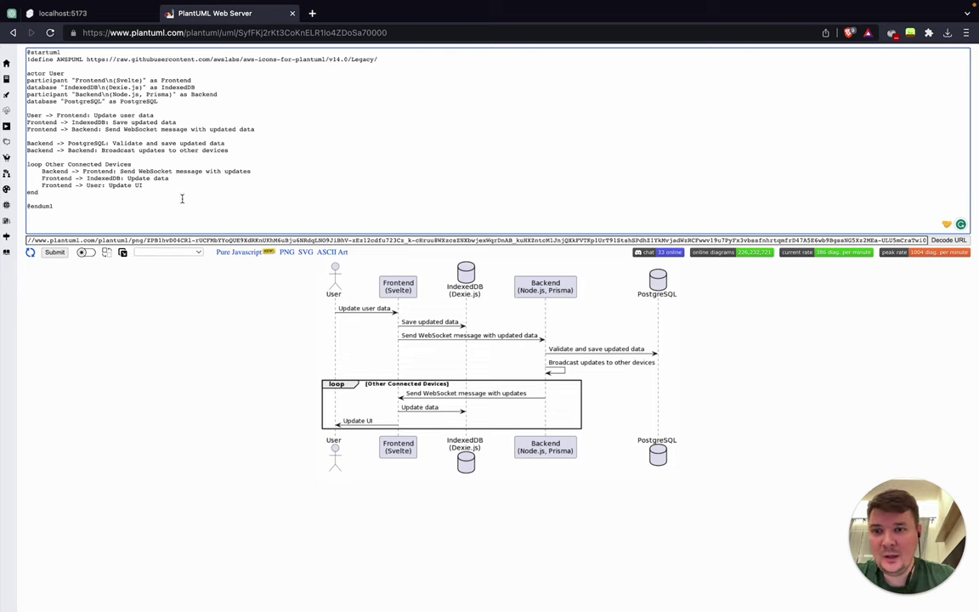
pyautogui.moveTo(380, 315)
pyautogui.mouseDown()
pyautogui.moveTo(485, 322)
pyautogui.moveTo(413, 389)
pyautogui.moveTo(379, 325)
pyautogui.mouseUp()
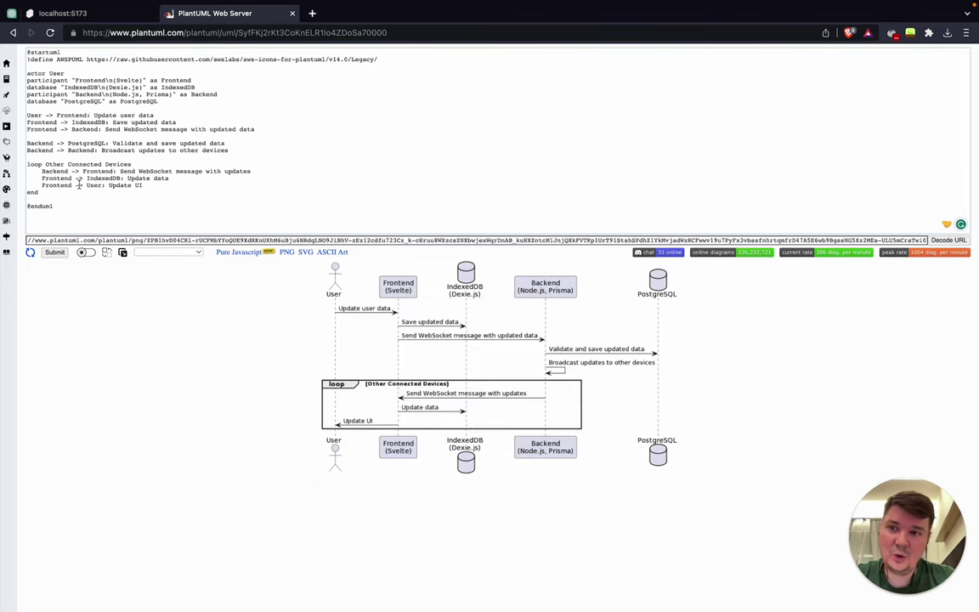
pyautogui.moveTo(76, 207); pyautogui.dragTo(87, 53)
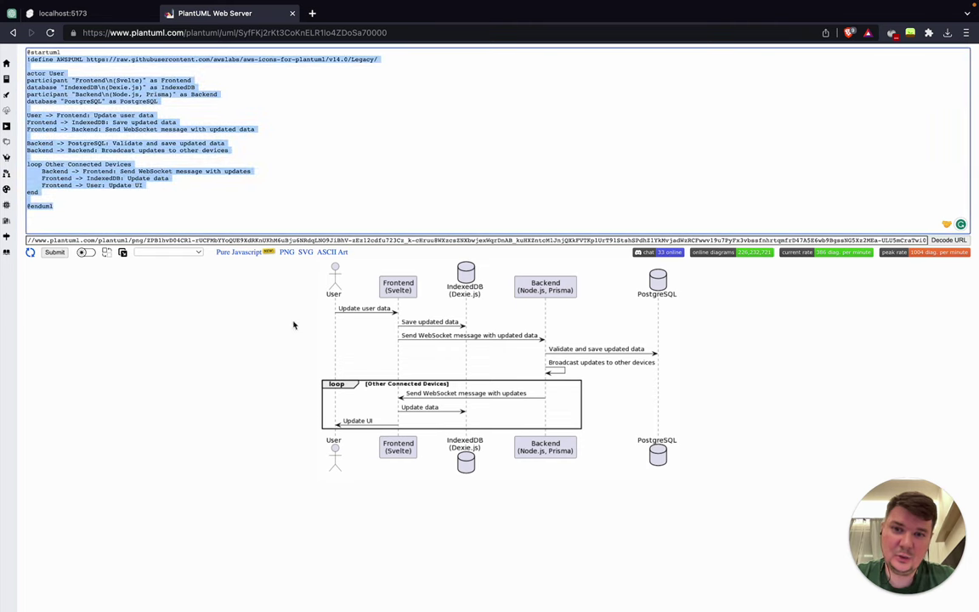
pyautogui.click(398, 192)
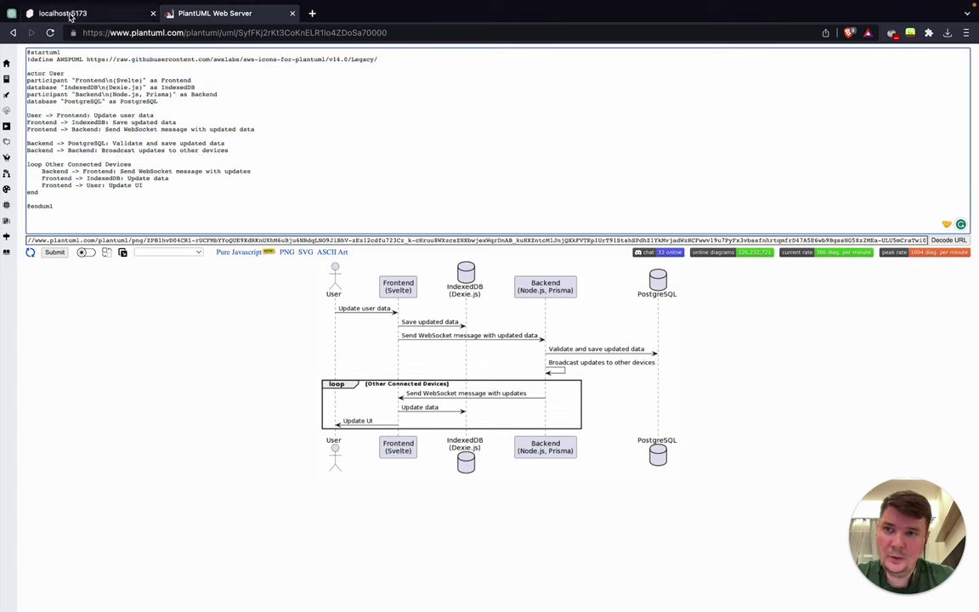
# - Return to the ChatGPT tab and scroll up to the original Svelte, Prisma and Postgres sync question
pyautogui.click(68, 13)
pyautogui.scroll(-8, 445, 281)
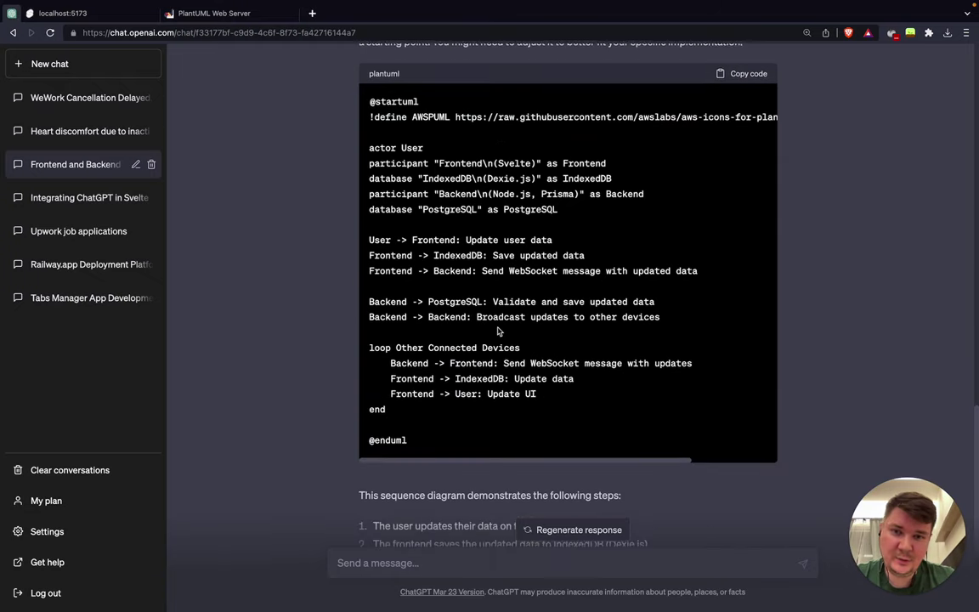
pyautogui.scroll(-2, 498, 332)
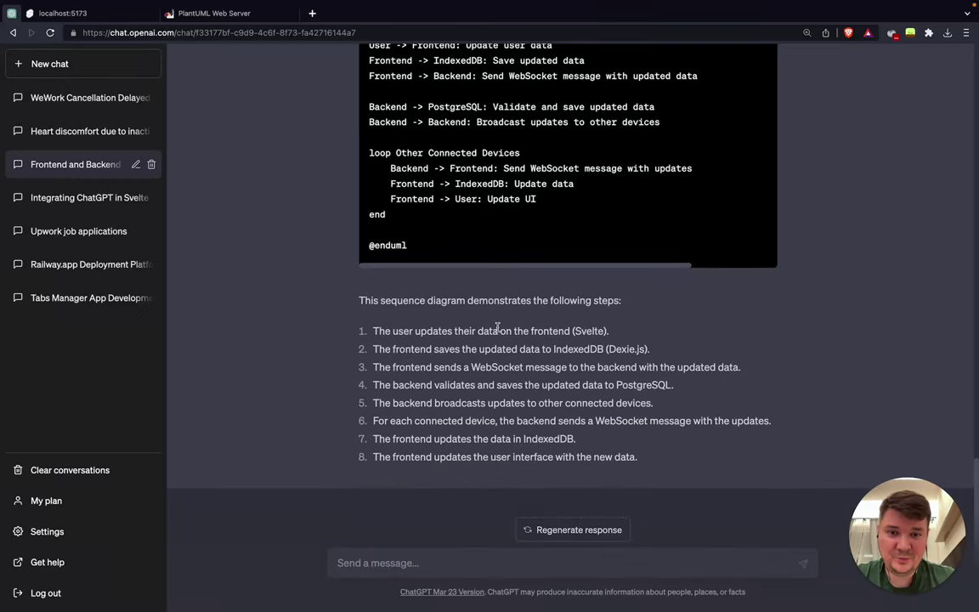
pyautogui.scroll(6, 498, 328)
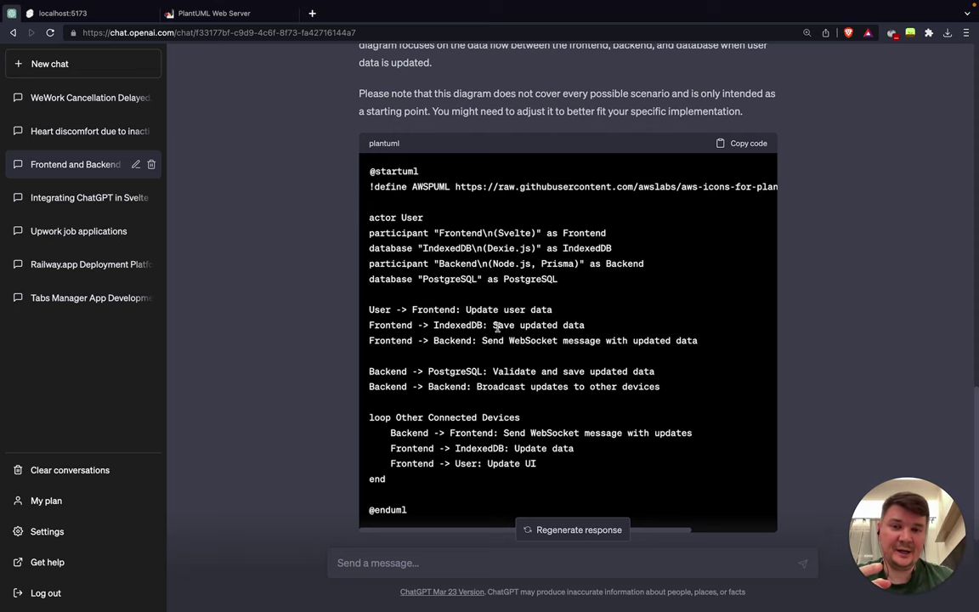
pyautogui.scroll(15, 496, 327)
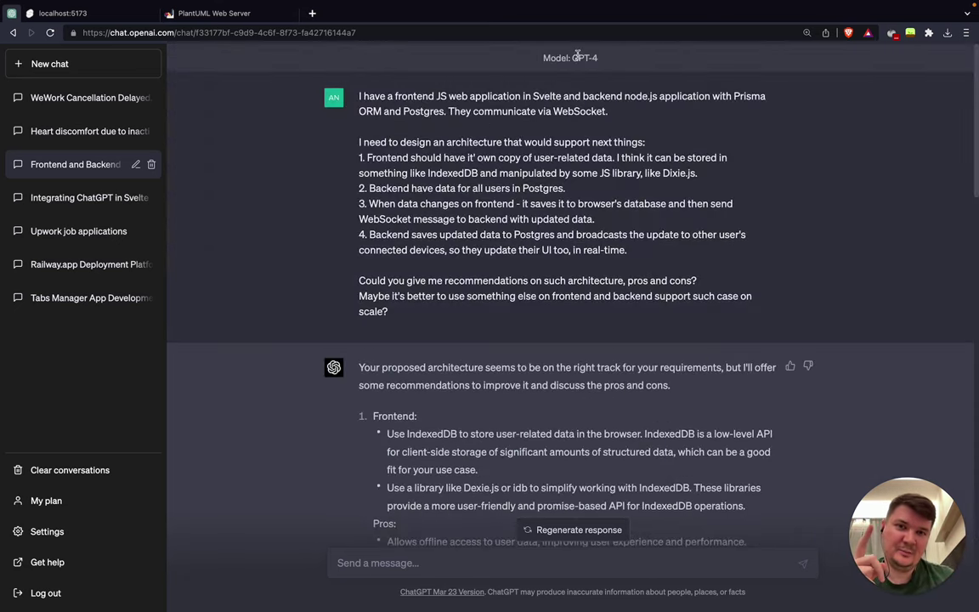